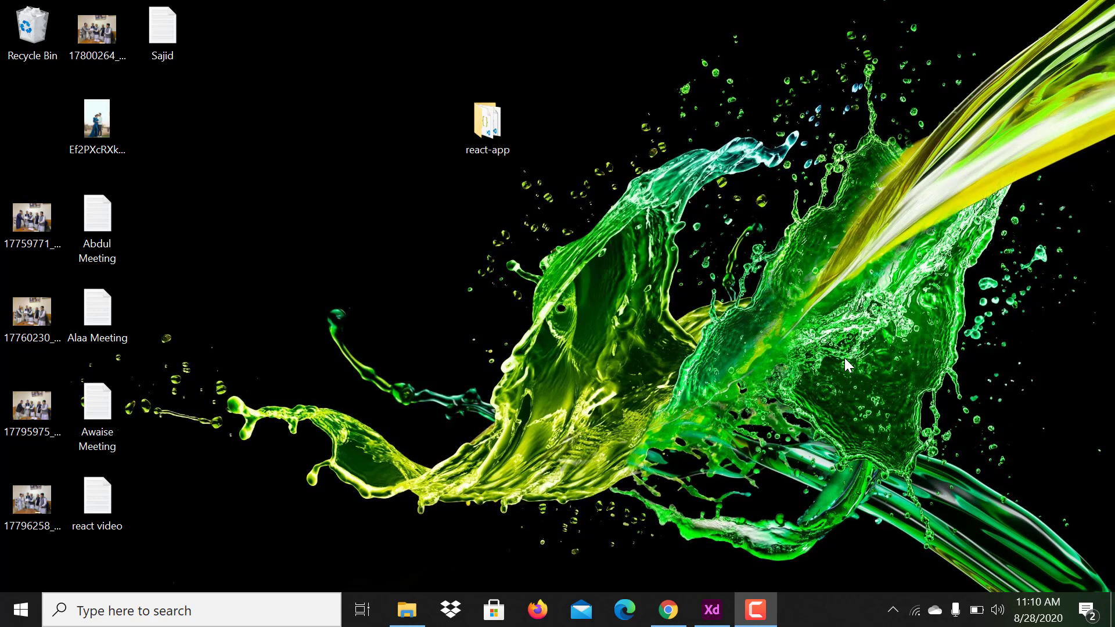
Open the react-app folder in VS Code and reopen package.json from the Explorer
click(493, 118)
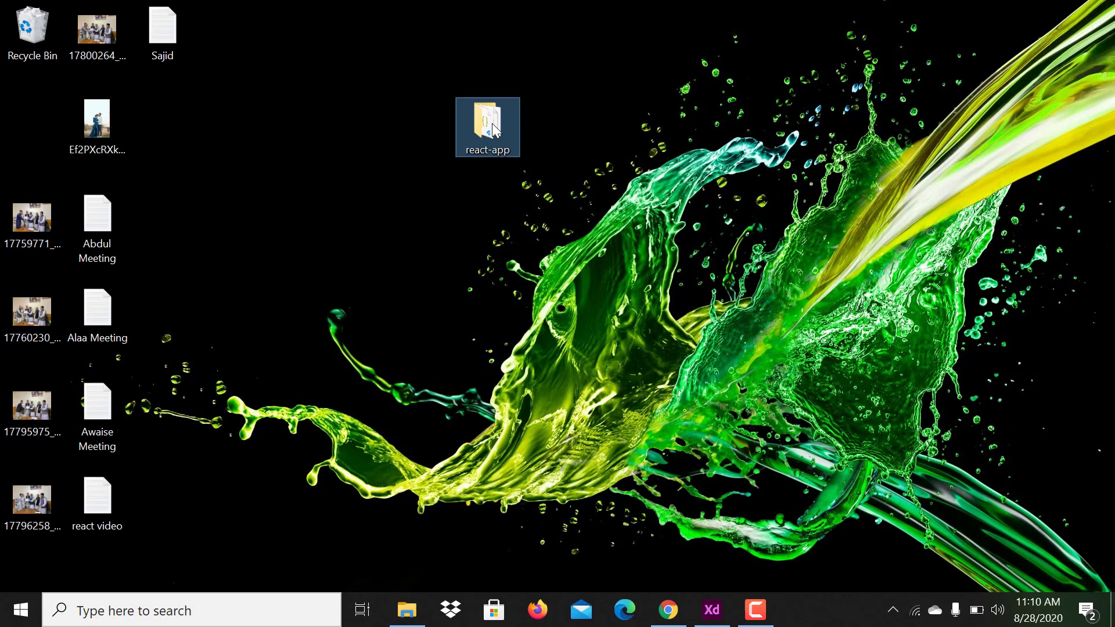
right_click(493, 127)
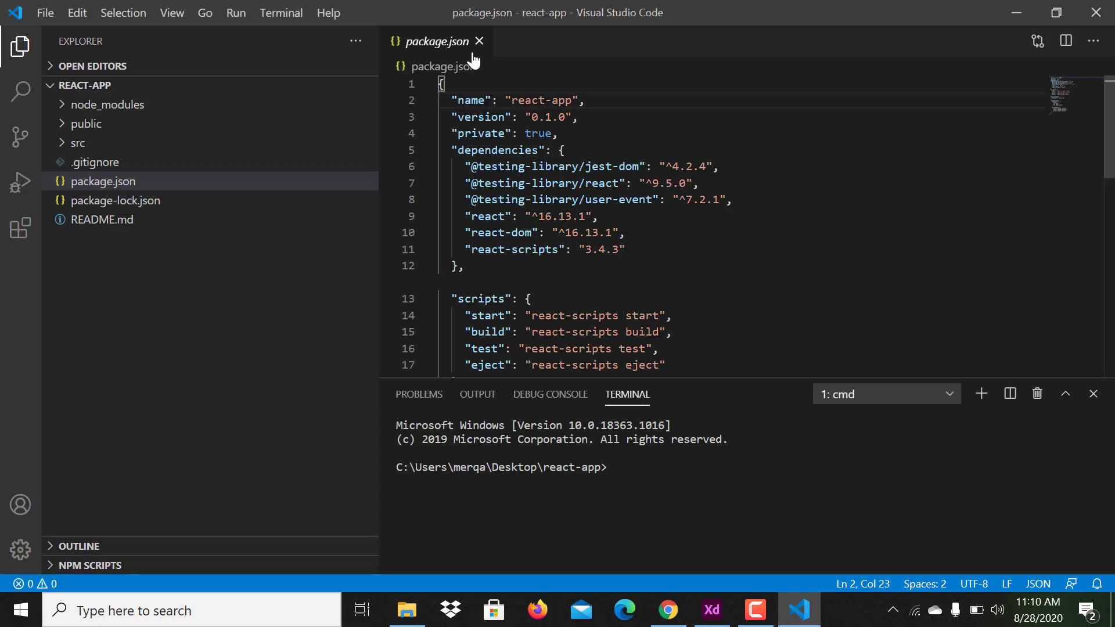
click(479, 41)
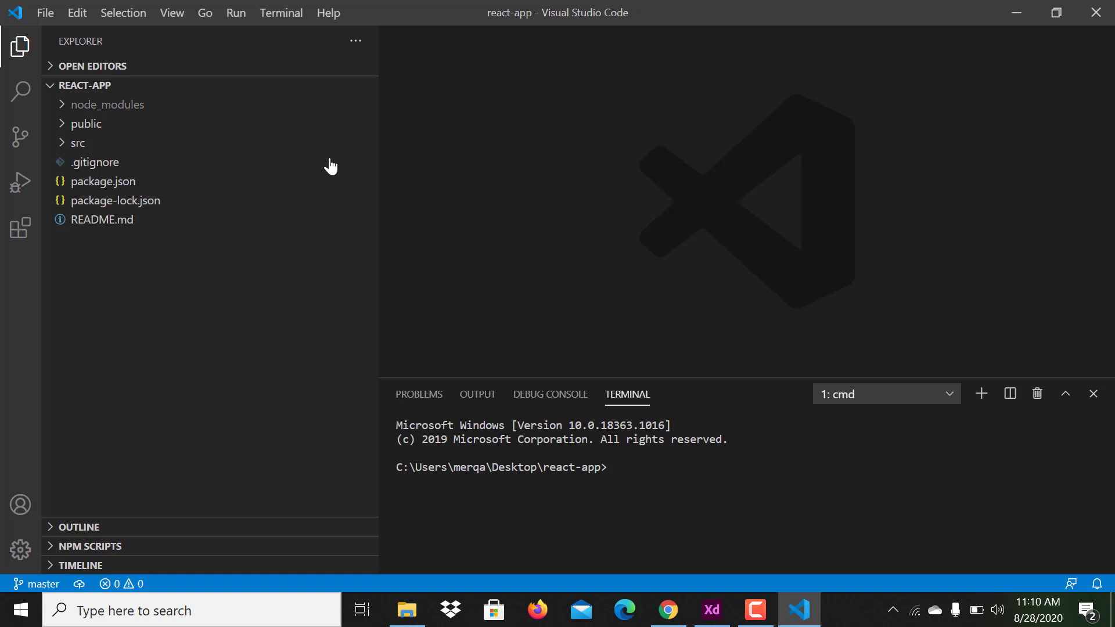
click(149, 185)
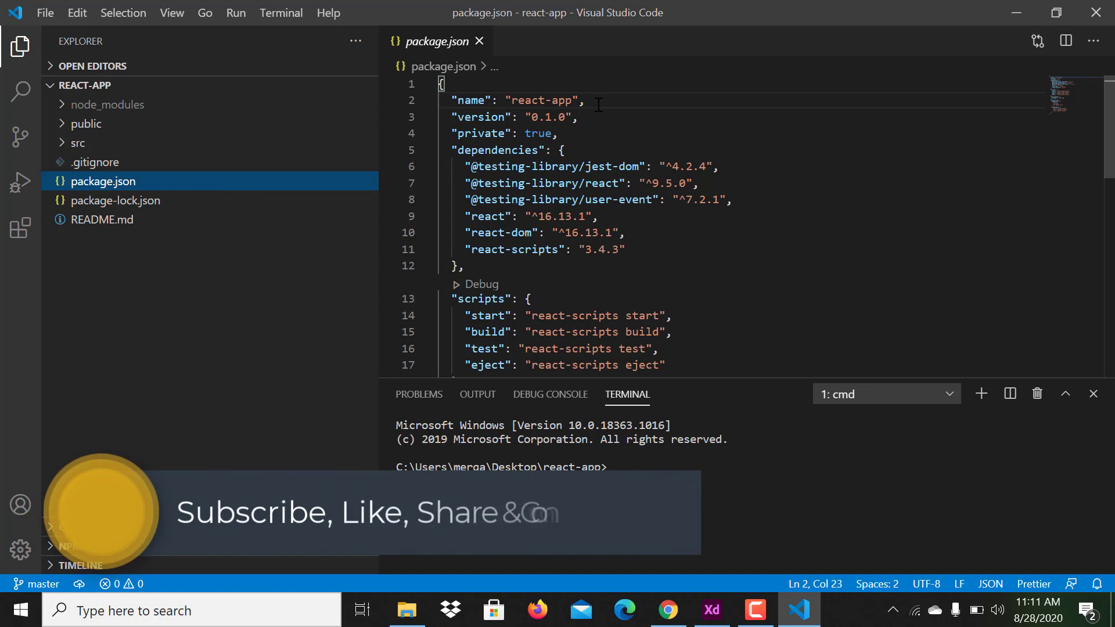
click(598, 104)
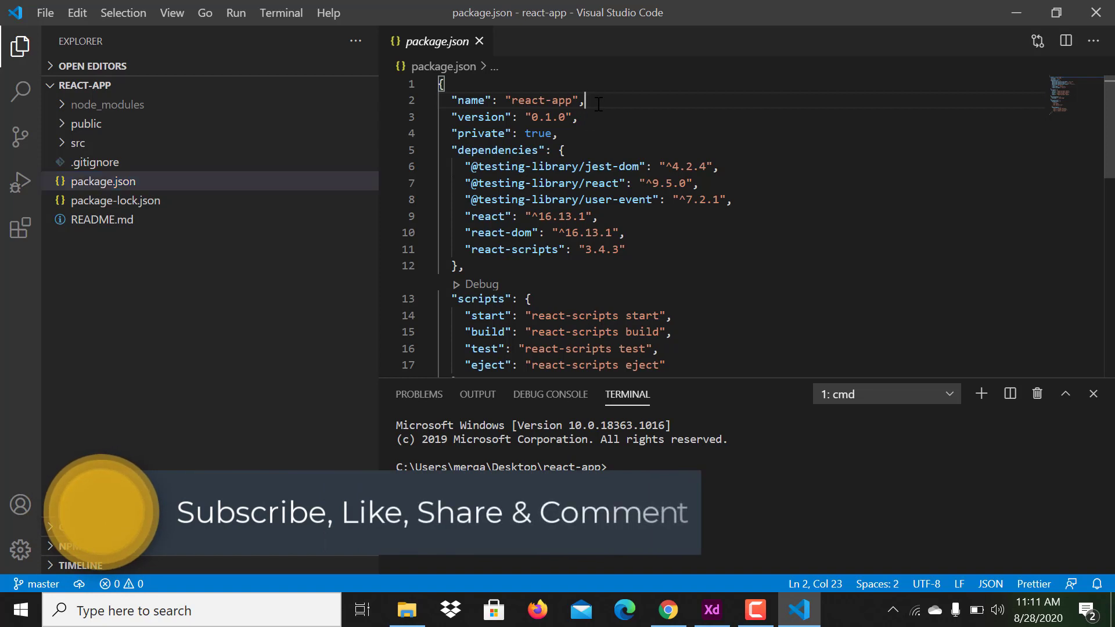
key(Return)
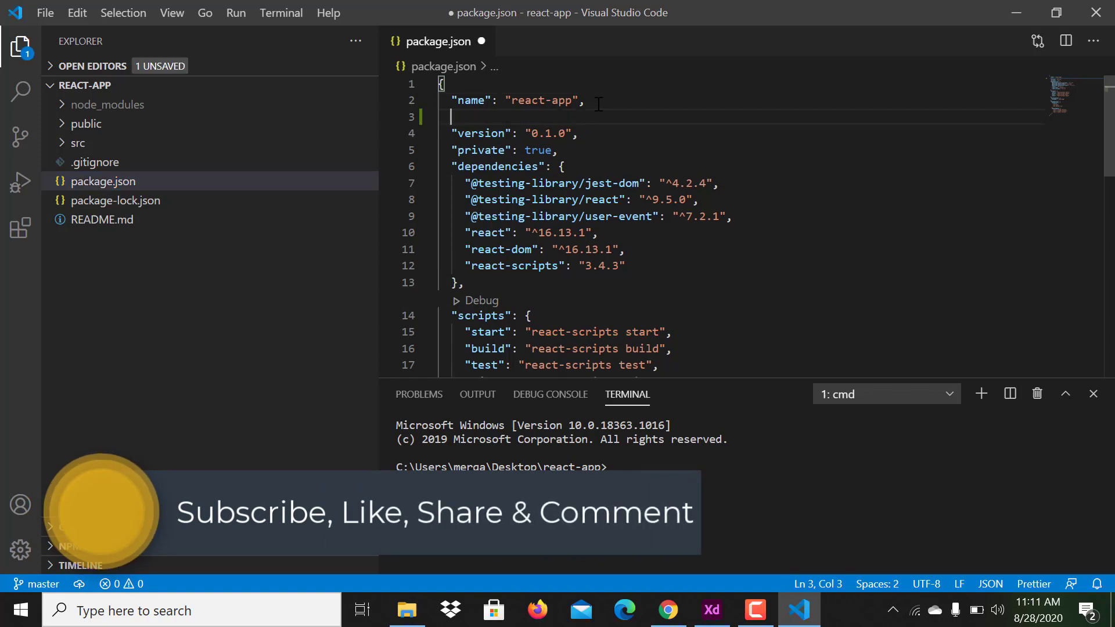
text("homepage":"https://sajidjaved.com/react",)
key(ctrl+s)
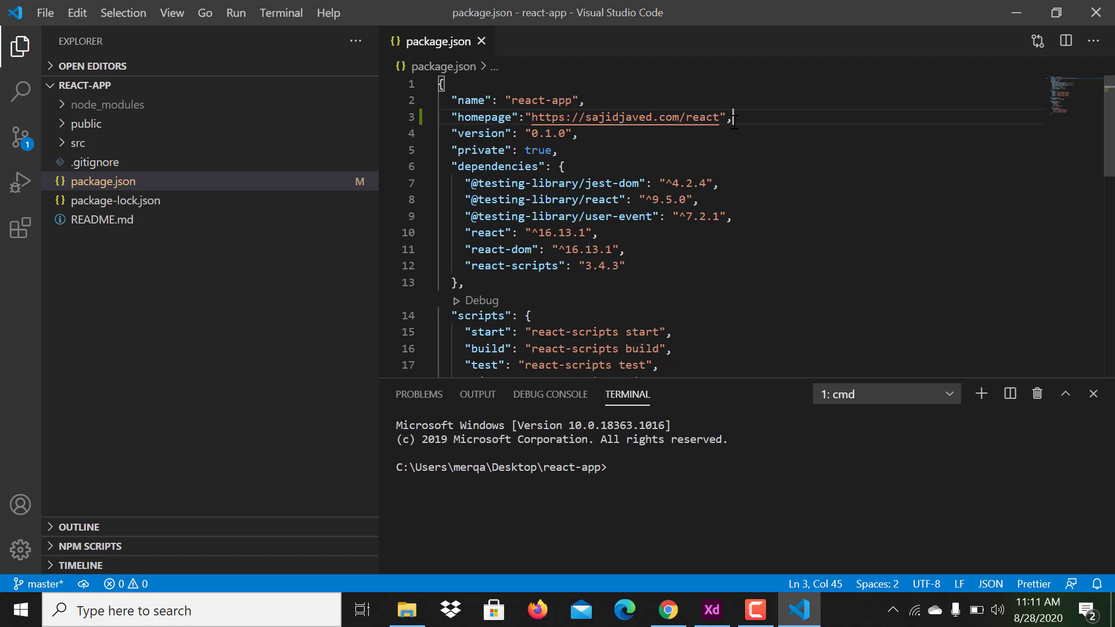
drag(734, 117, 485, 117)
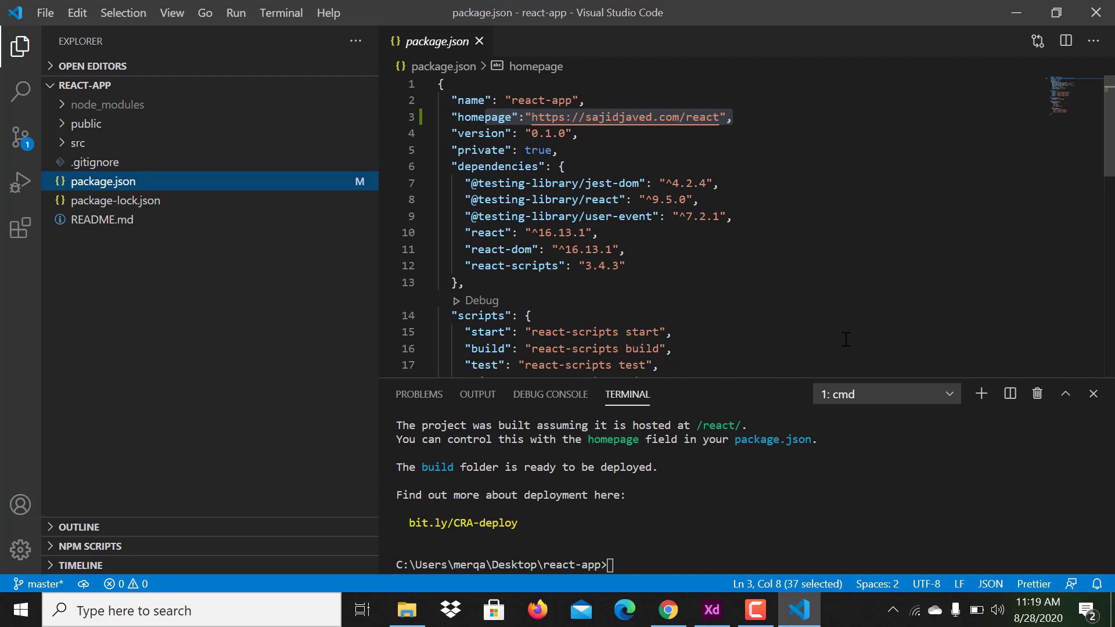
Run npm run build in the terminal and check the generated build folder's files
click(732, 529)
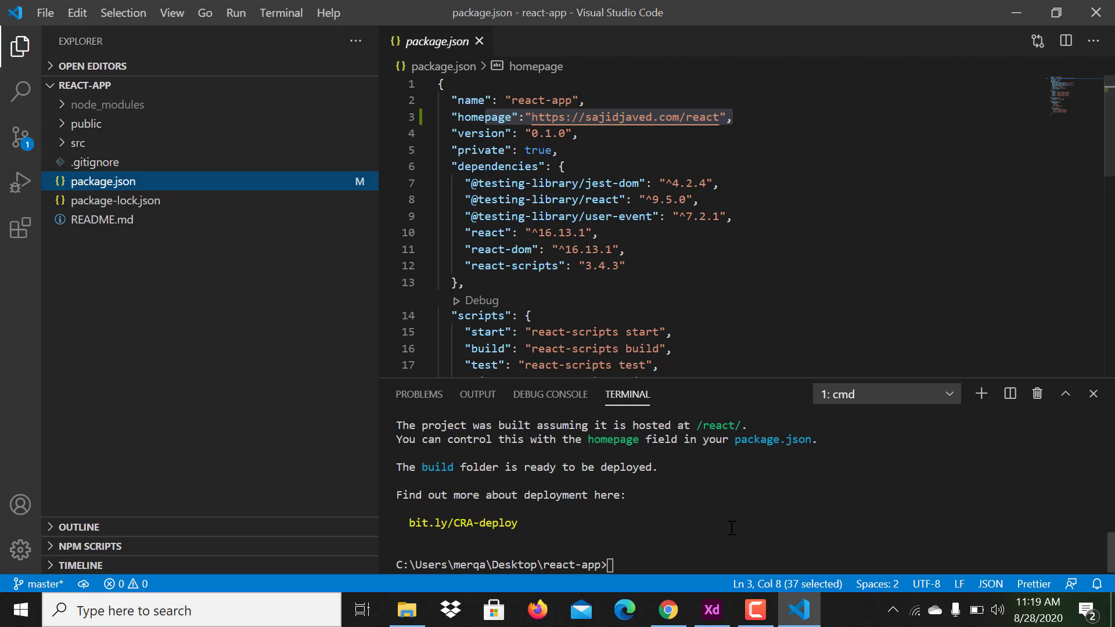
text(npm ru)
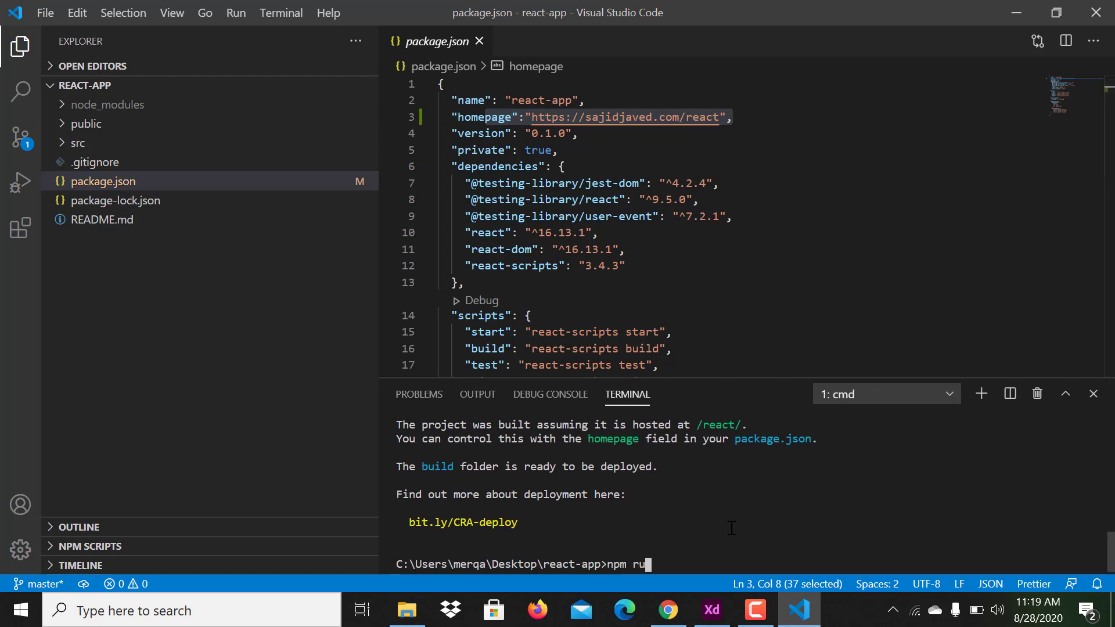
text(n build)
key(Return)
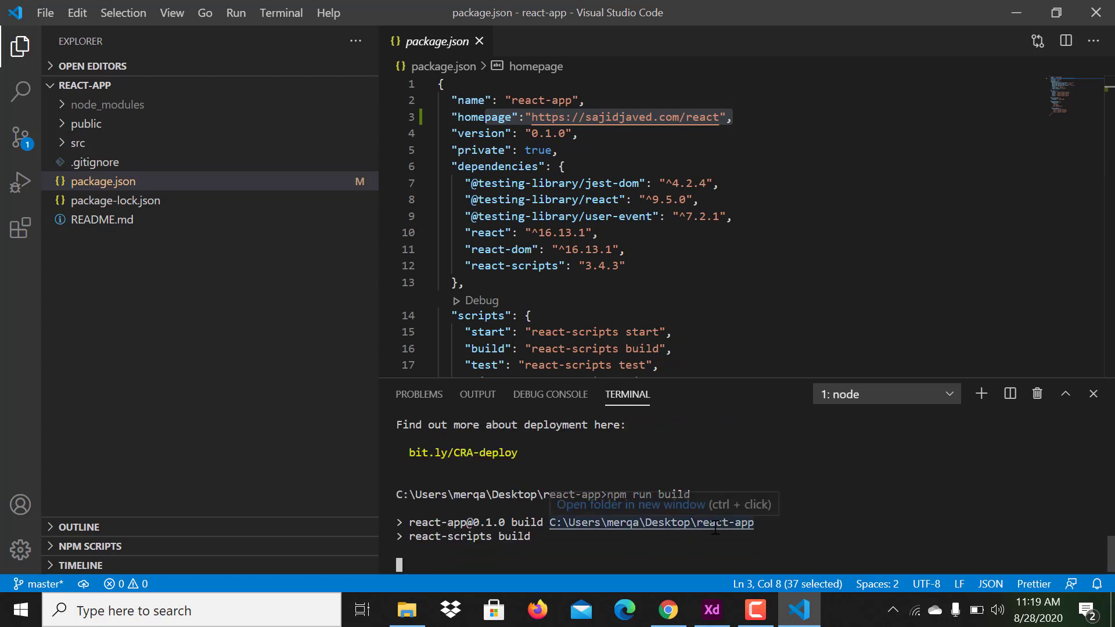
click(280, 12)
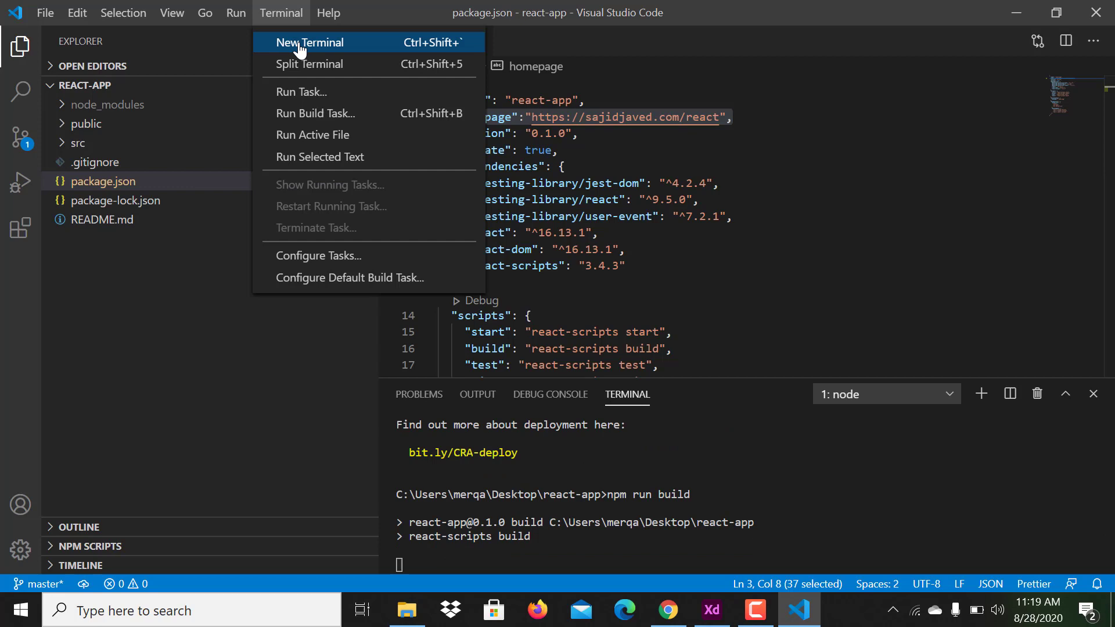
click(797, 216)
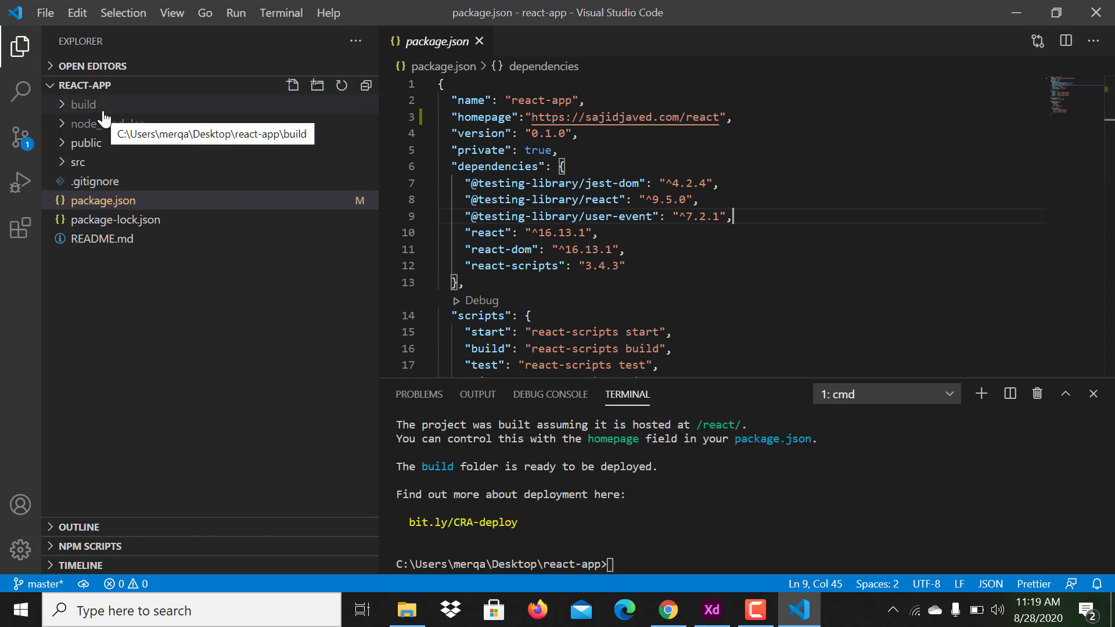
click(84, 105)
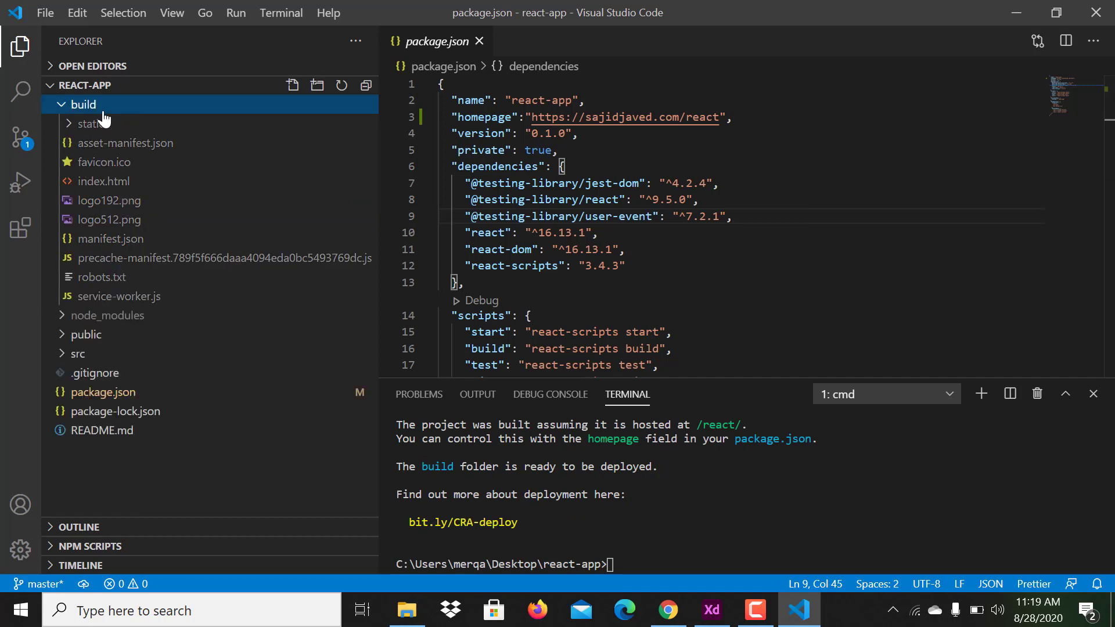
click(83, 105)
Archive the react-app build folder as build.zip in ZIP format
click(406, 610)
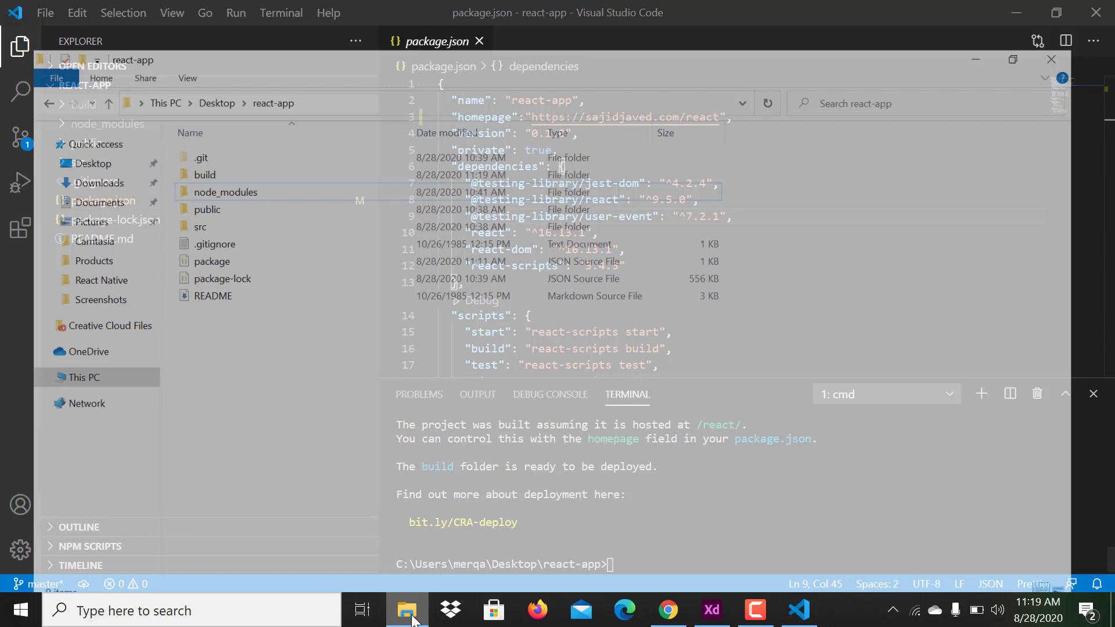
click(186, 135)
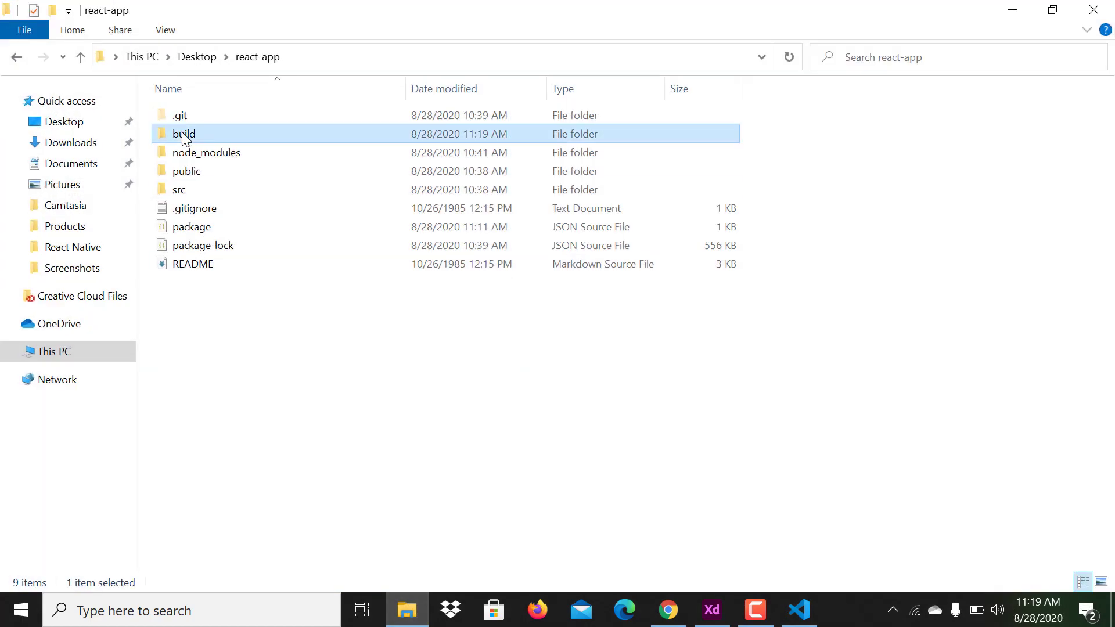
right_click(185, 135)
click(257, 362)
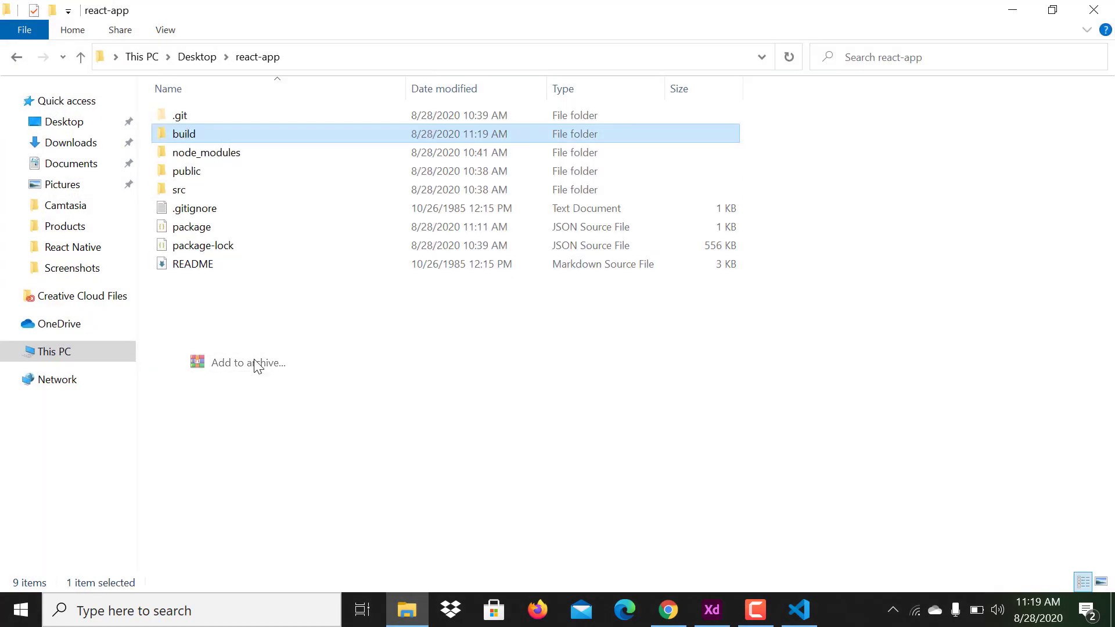
click(490, 282)
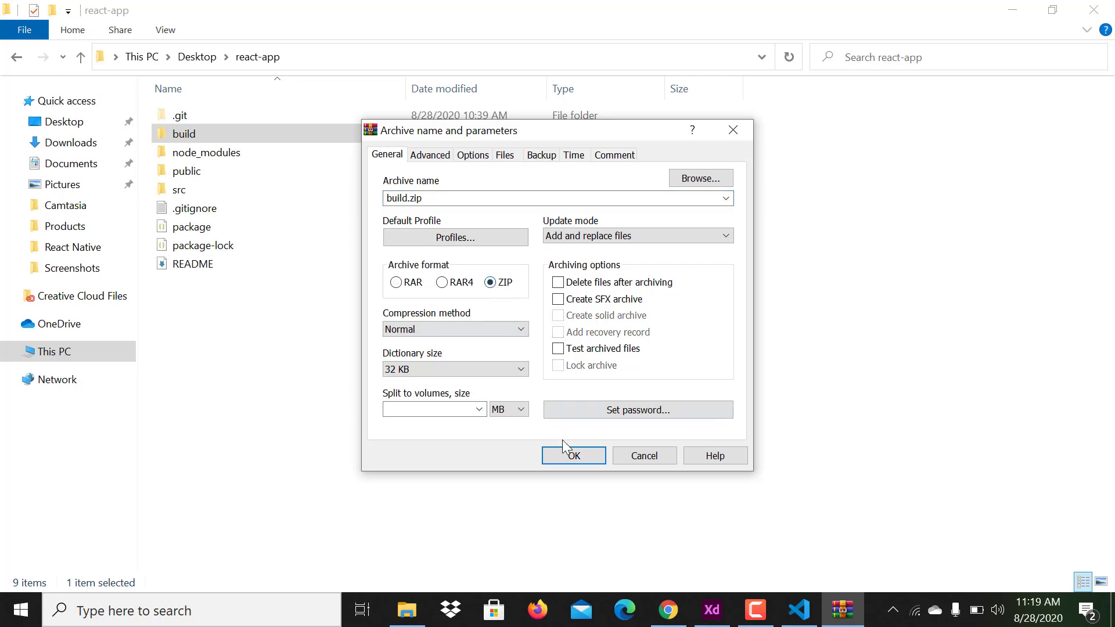
click(574, 456)
key(alt+Tab)
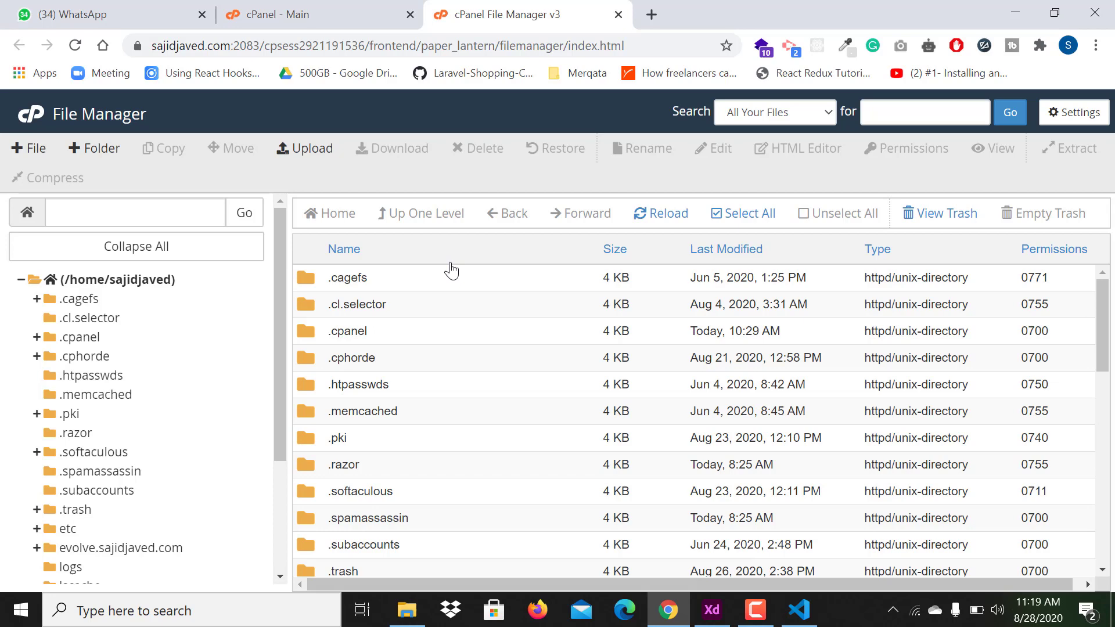
scroll(444, 384, down, 3)
scroll(445, 383, down, 3)
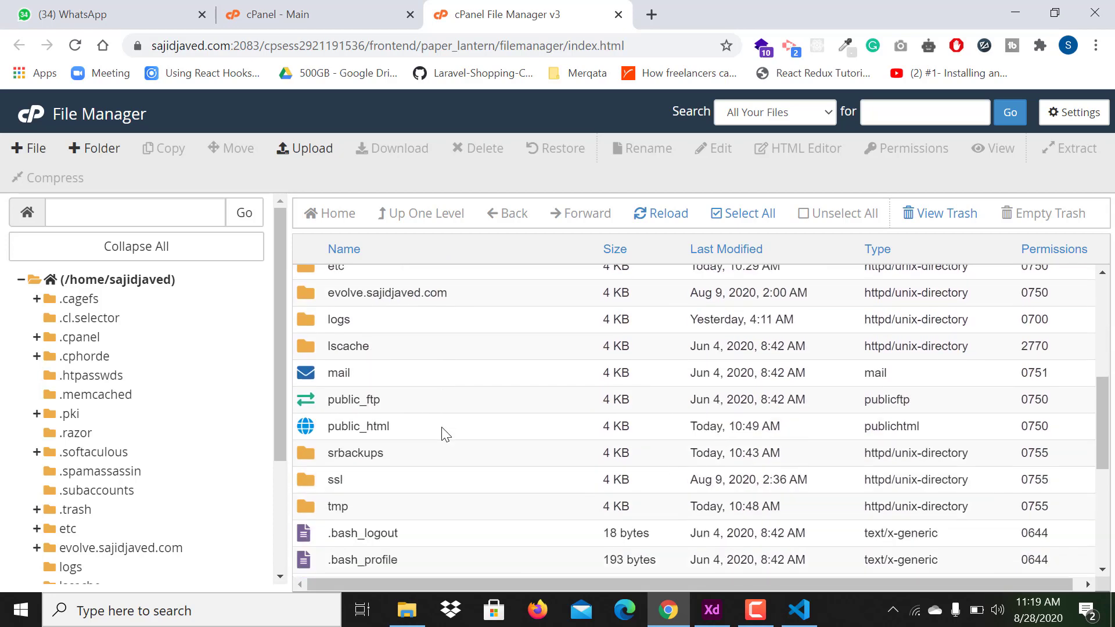
scroll(400, 410, down, 2)
Open public_html from the cPanel home directory listing
double_click(397, 411)
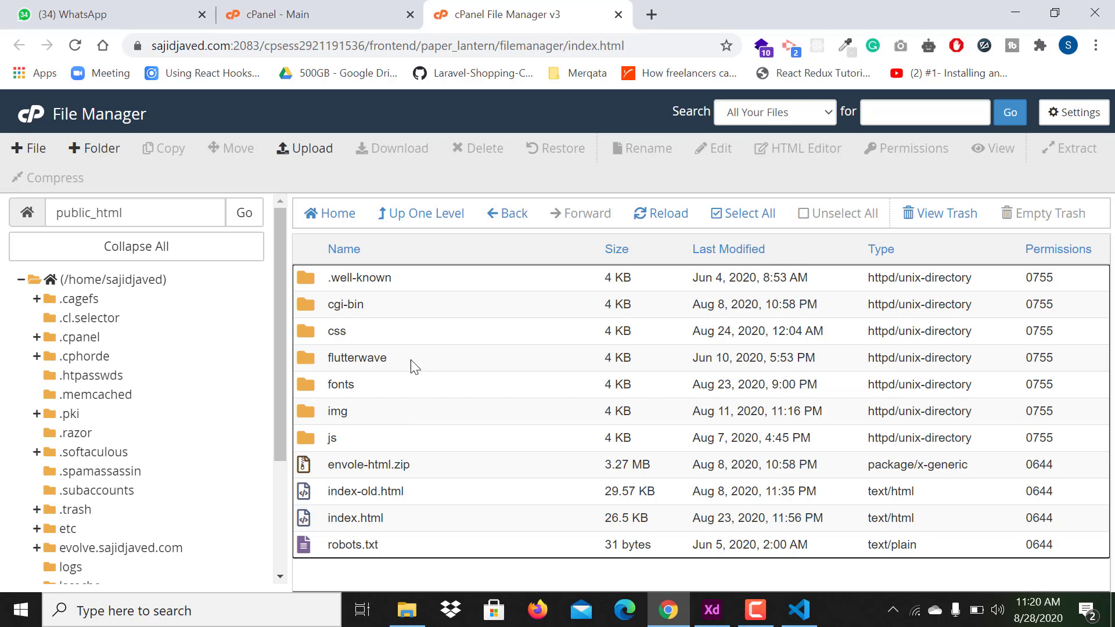
Create a new folder named 'react' in public_html and open it
click(104, 151)
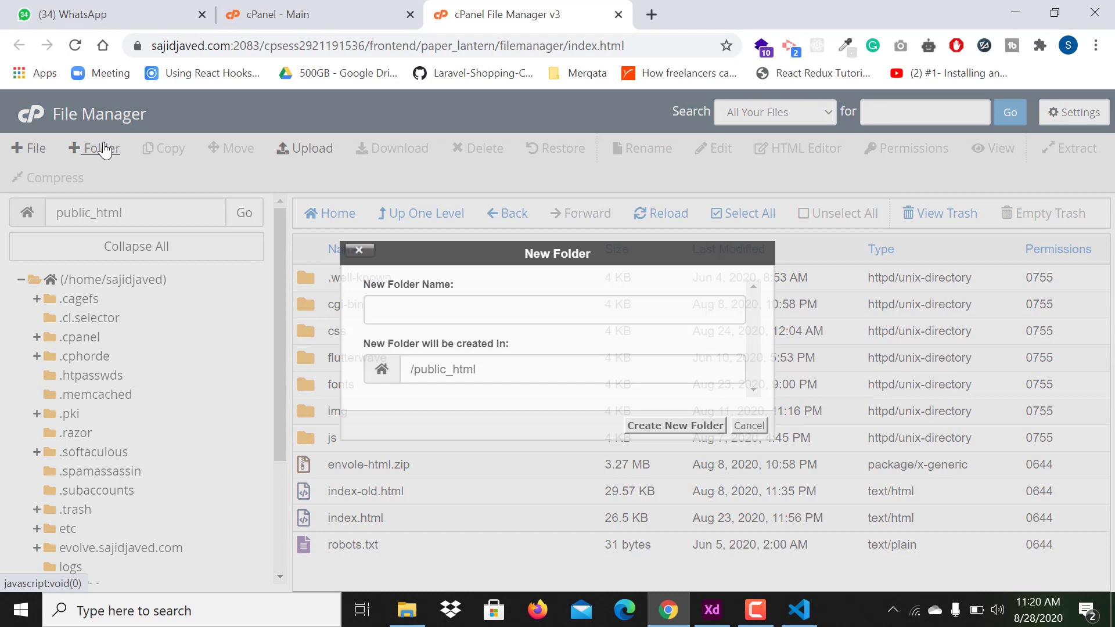
text(reac)
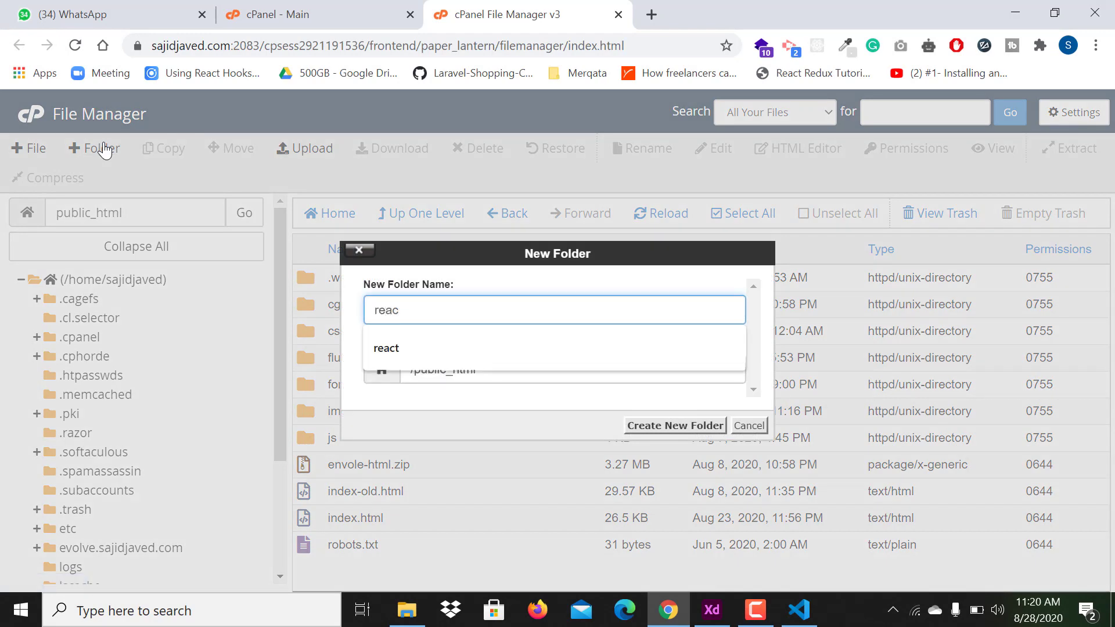
text(t)
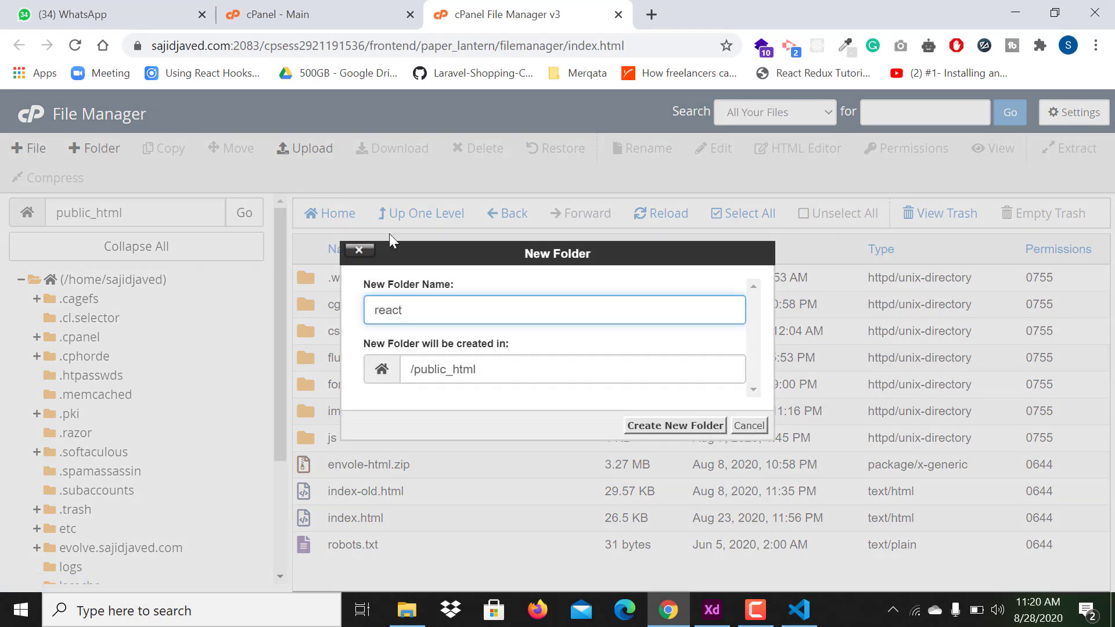
click(675, 425)
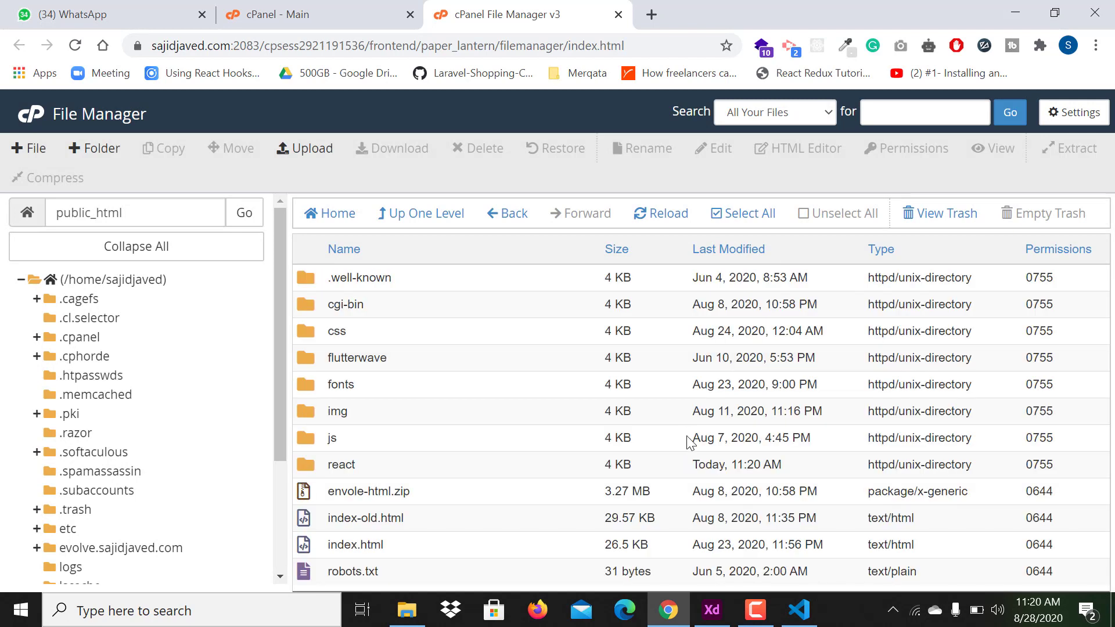
double_click(431, 462)
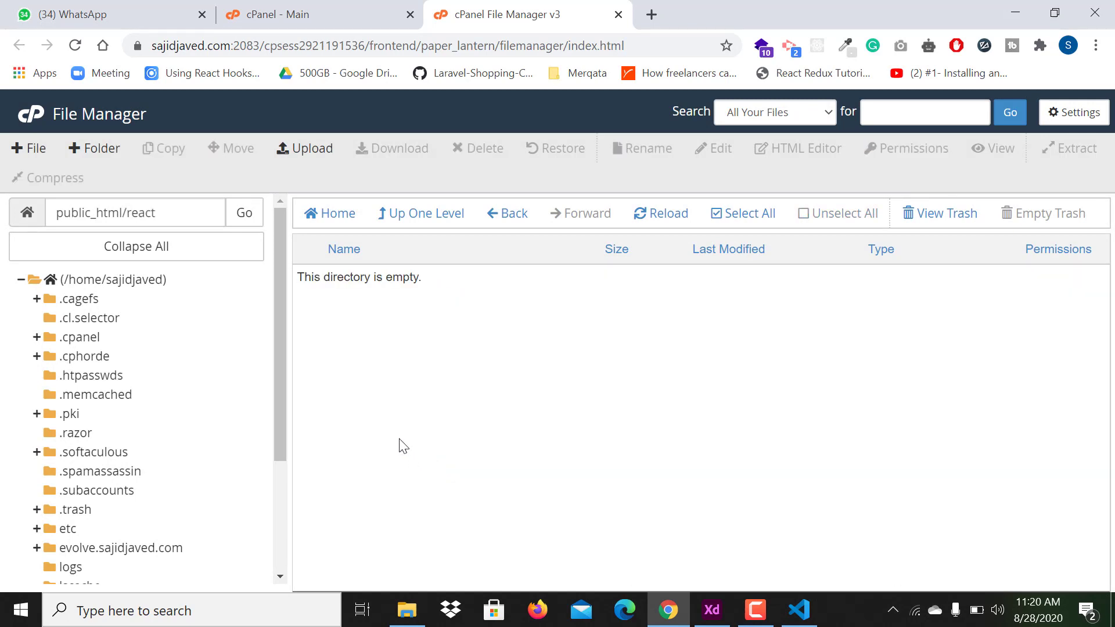
Upload build.zip (164.91 KB) to public_html/react and return to its listing
click(305, 148)
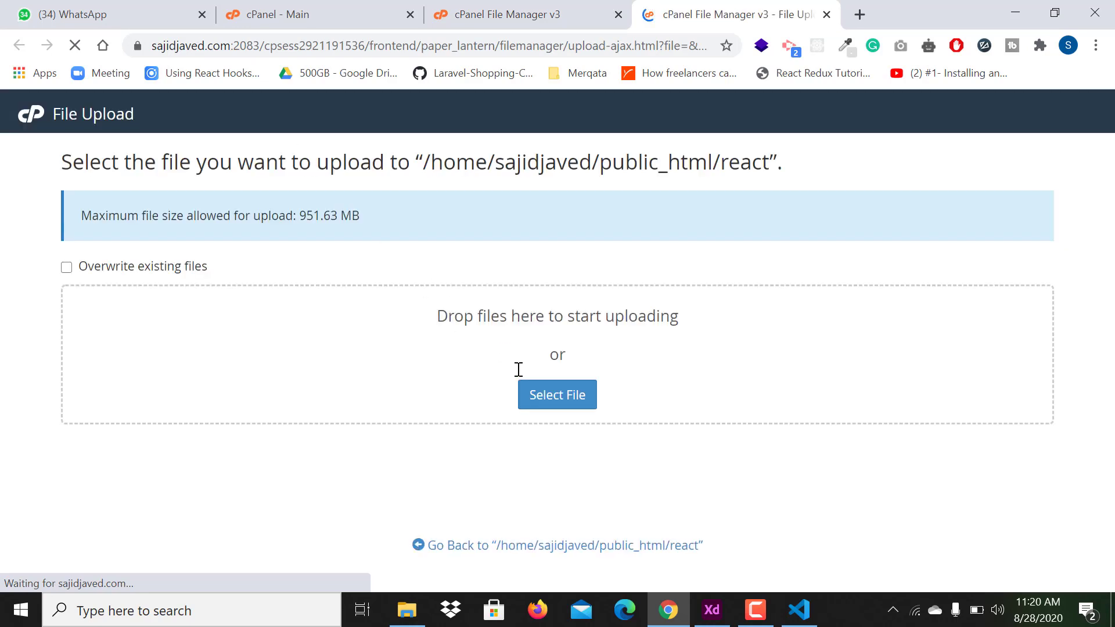
click(548, 401)
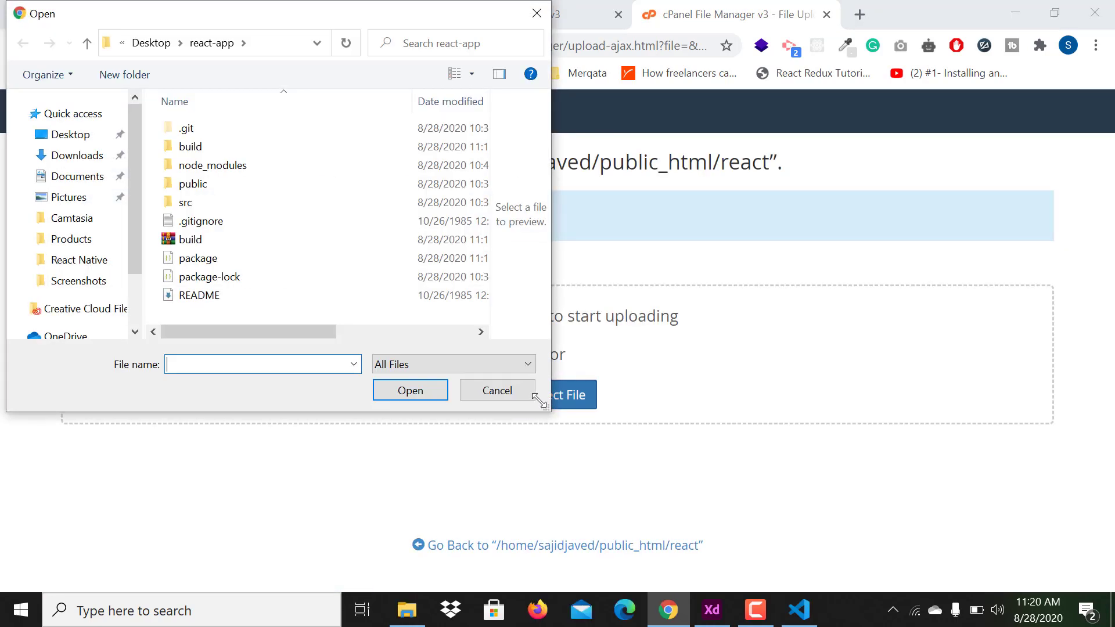
double_click(211, 241)
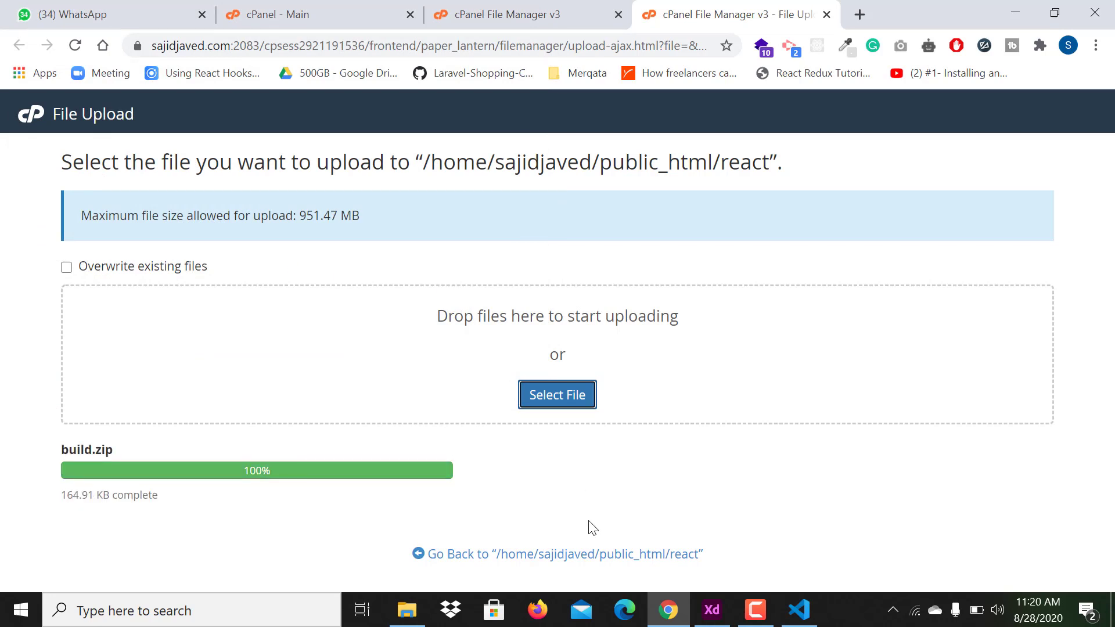
click(587, 554)
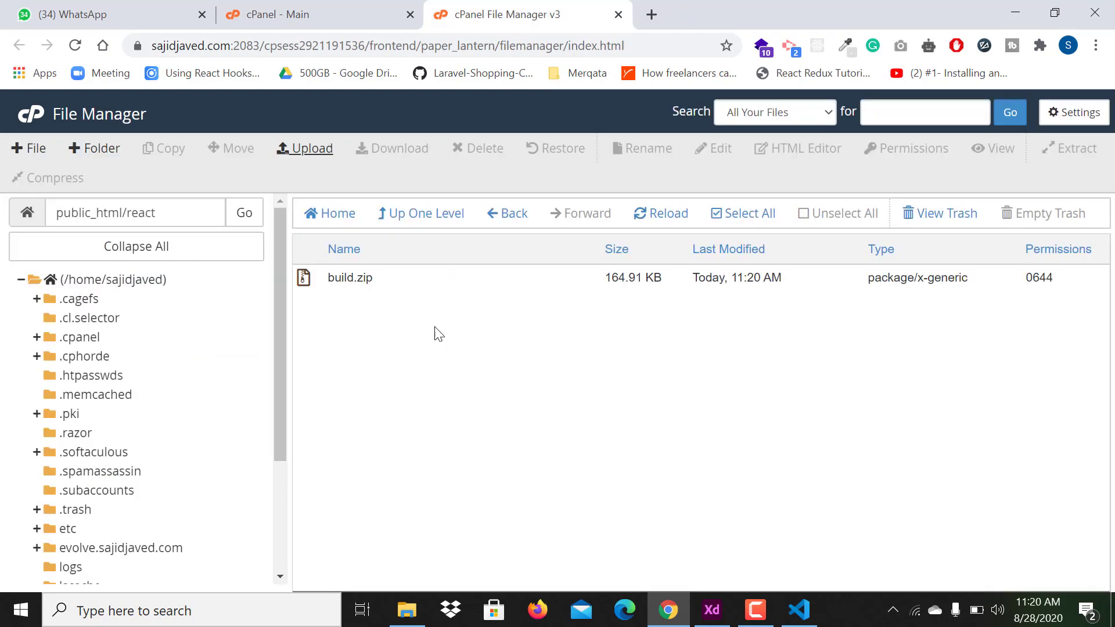
click(403, 283)
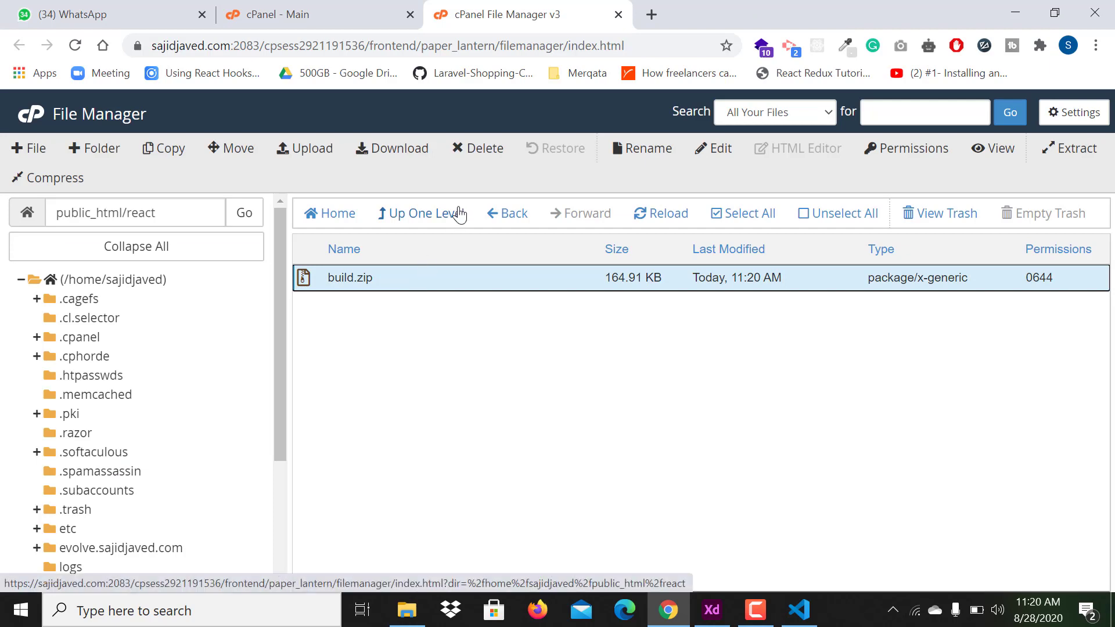
Extract build.zip into public_html/react and refresh the listing
click(1069, 151)
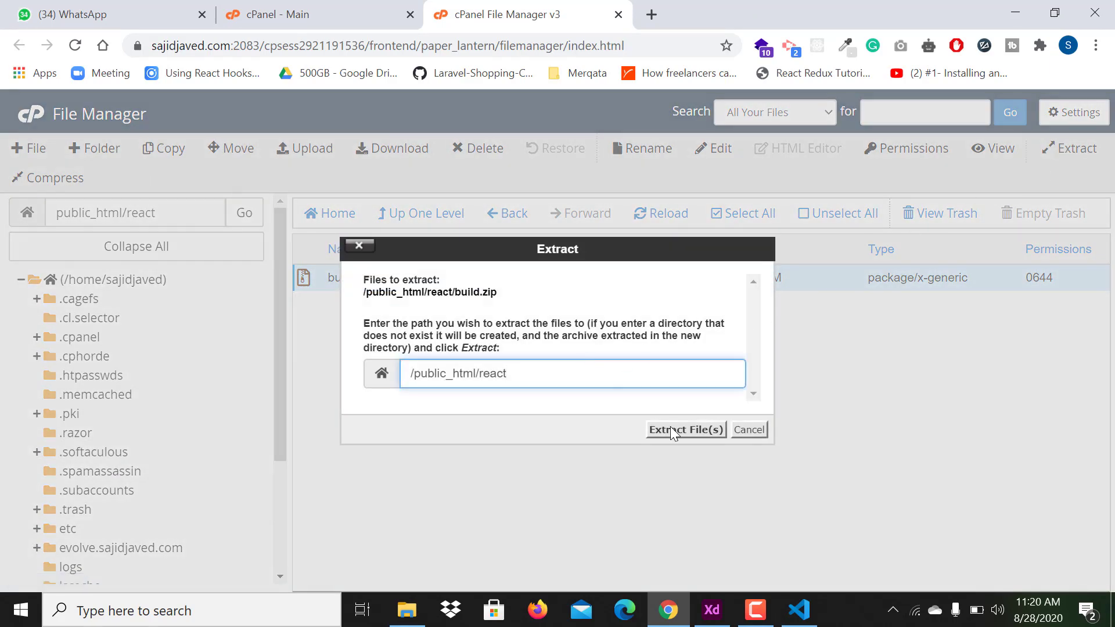
click(686, 429)
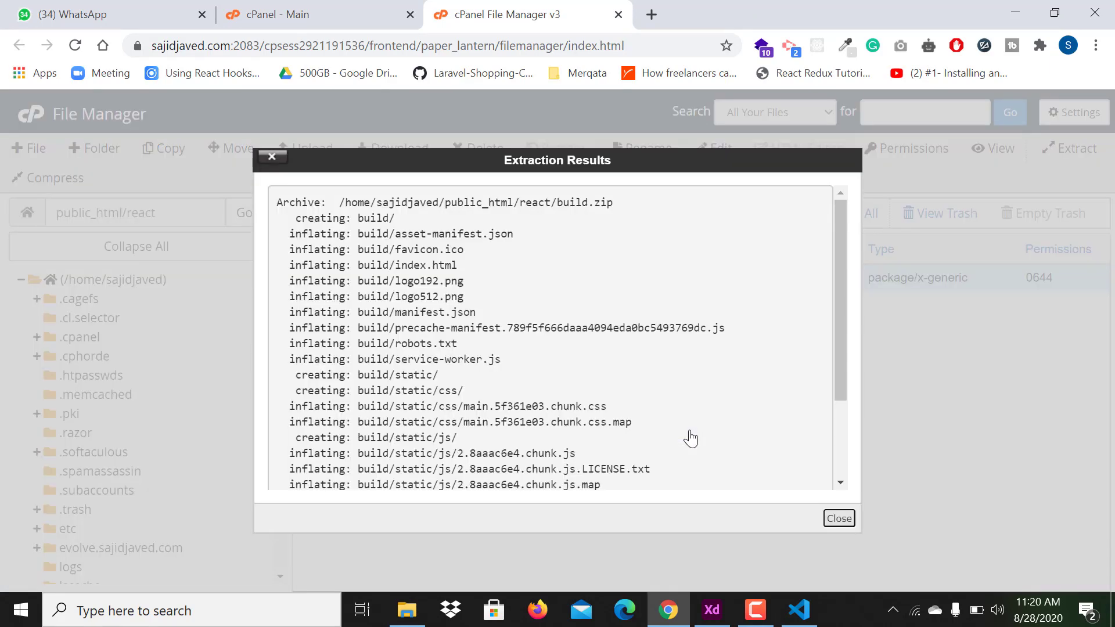
click(838, 517)
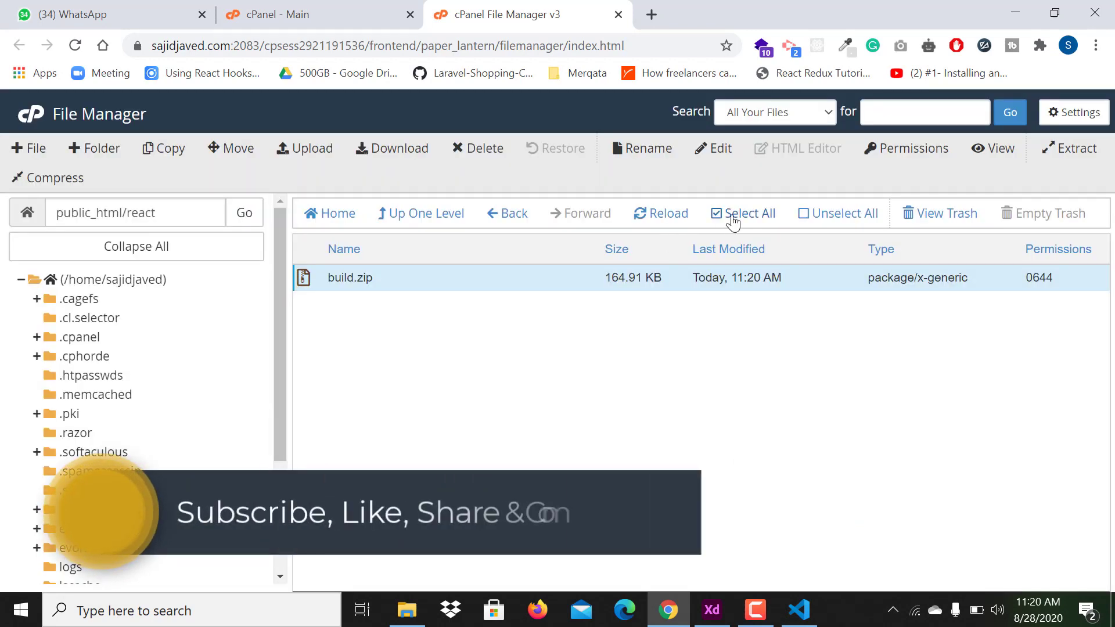
click(667, 219)
Permanently delete build.zip, then open the build folder and select all its files
click(361, 277)
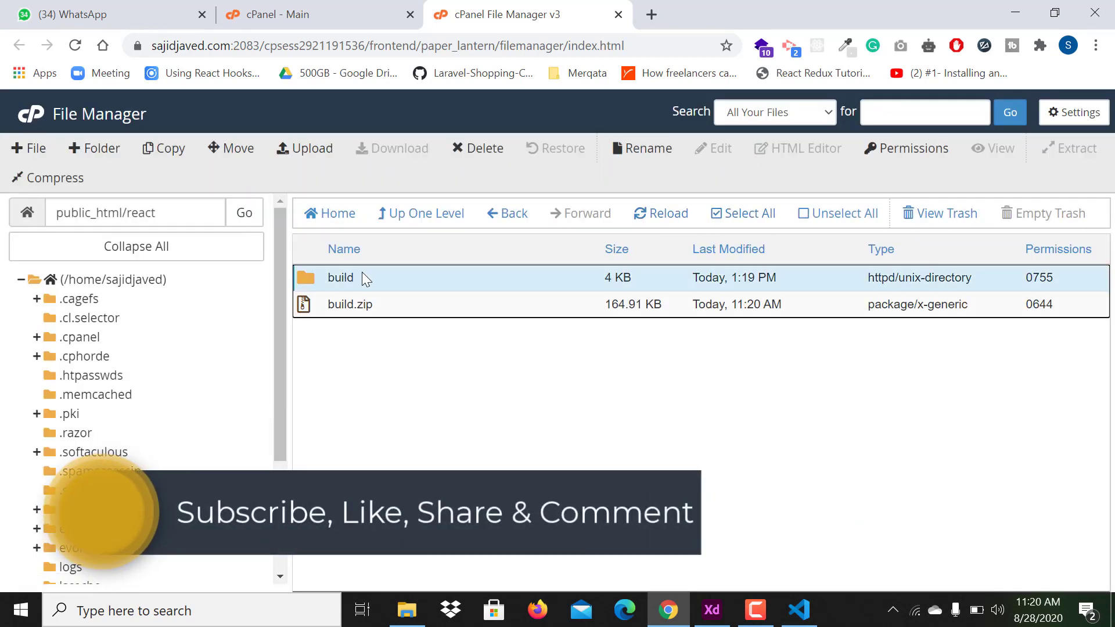
click(398, 307)
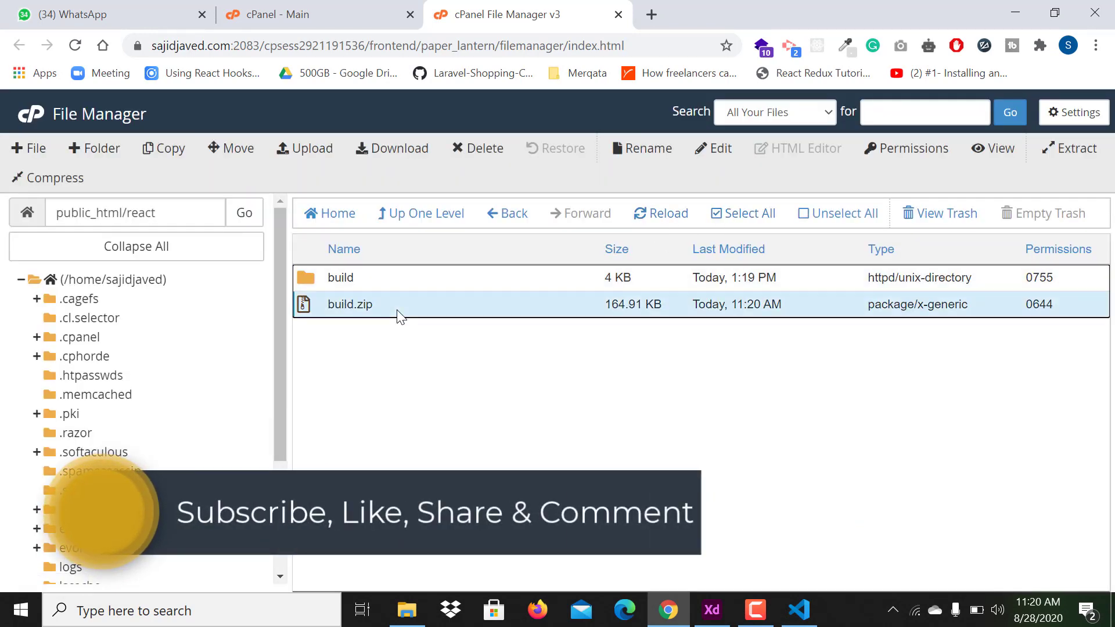
click(477, 148)
click(378, 346)
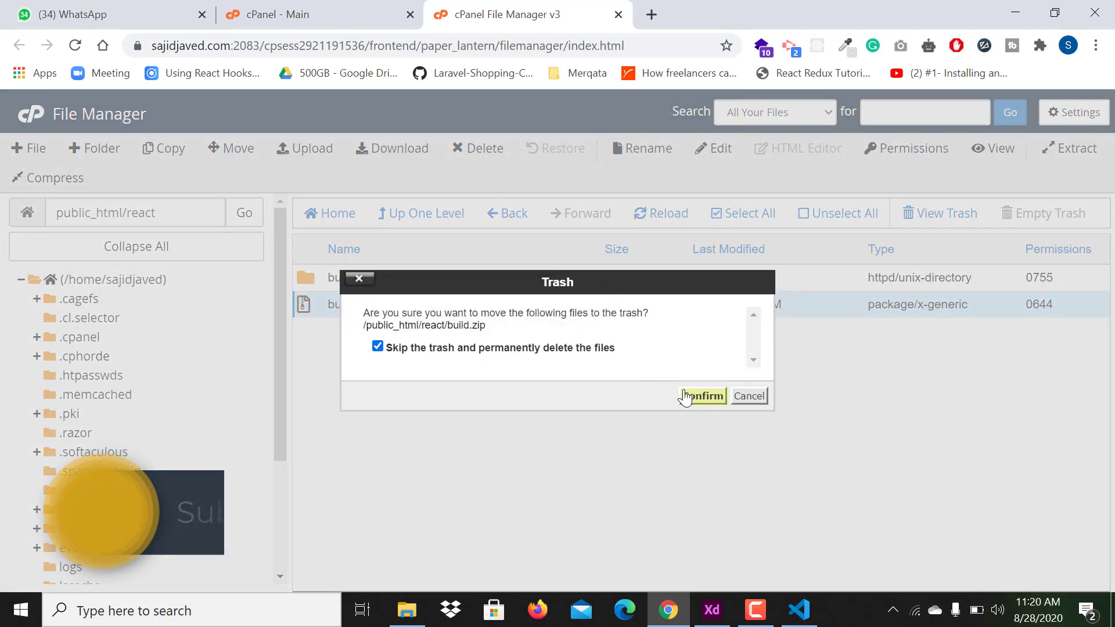
click(702, 395)
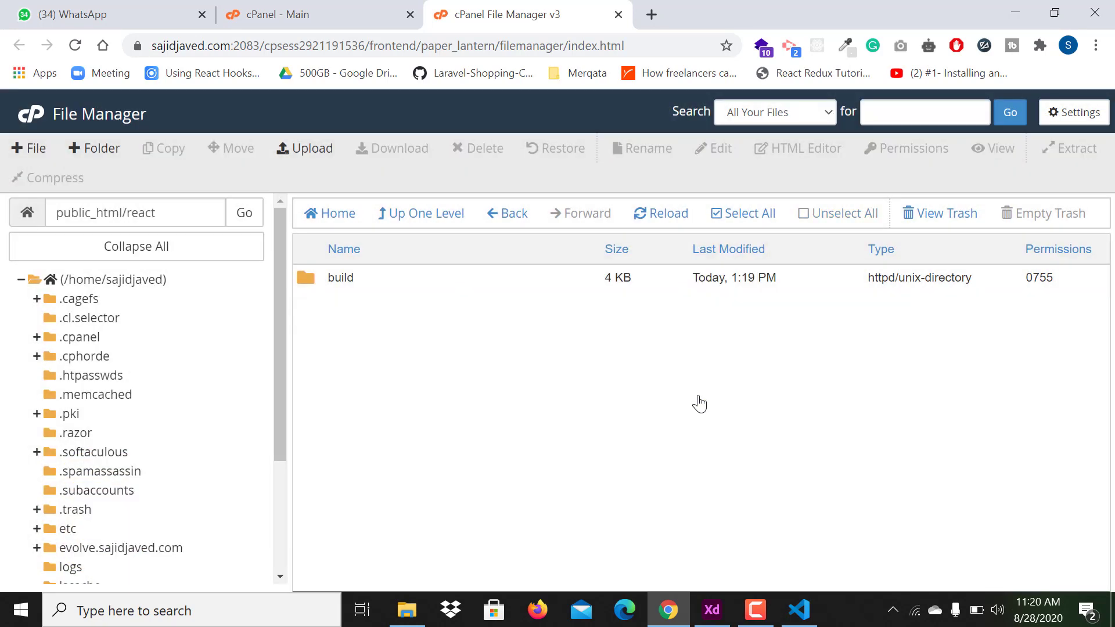
double_click(386, 279)
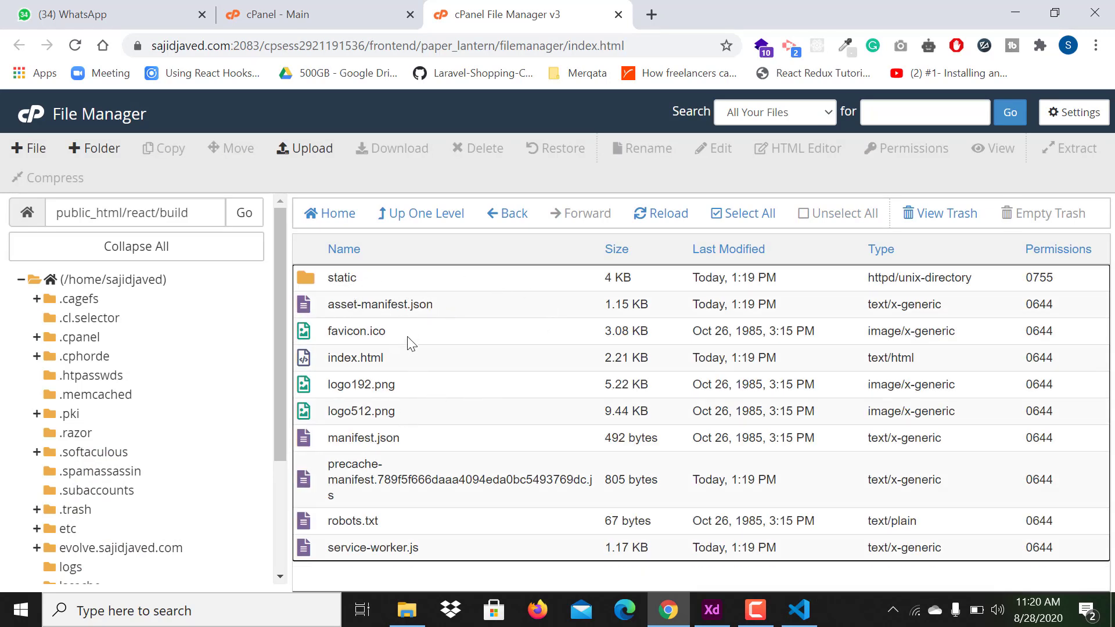
click(742, 218)
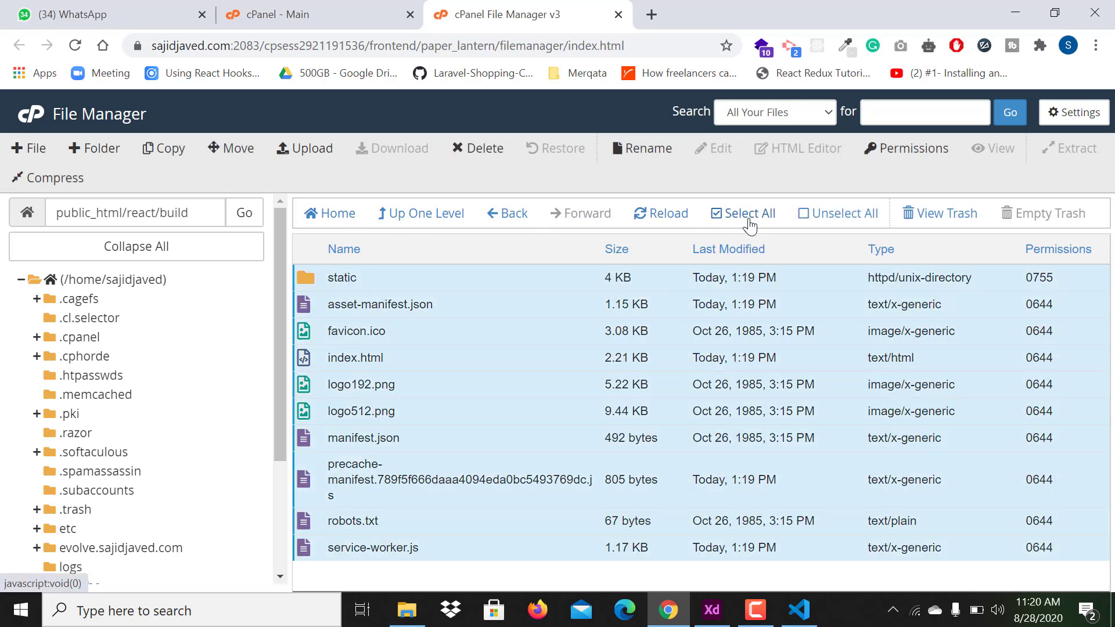
Move the selected build files to /public_html/react/, then go up to react
click(238, 148)
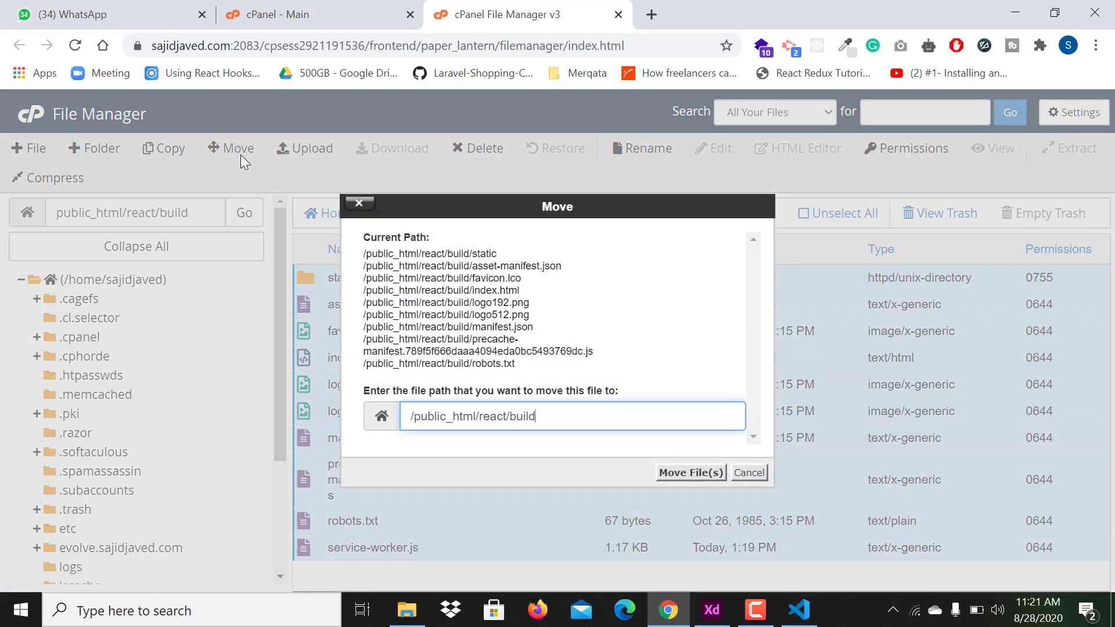
double_click(528, 415)
key(BackSpace)
drag(511, 417, 483, 417)
click(688, 473)
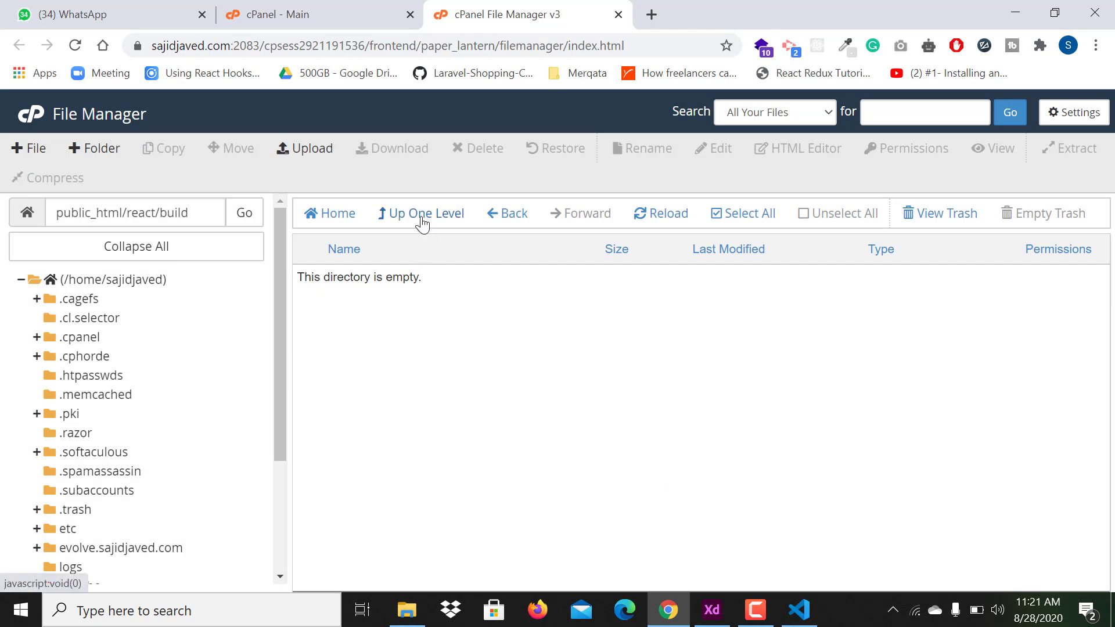
click(422, 214)
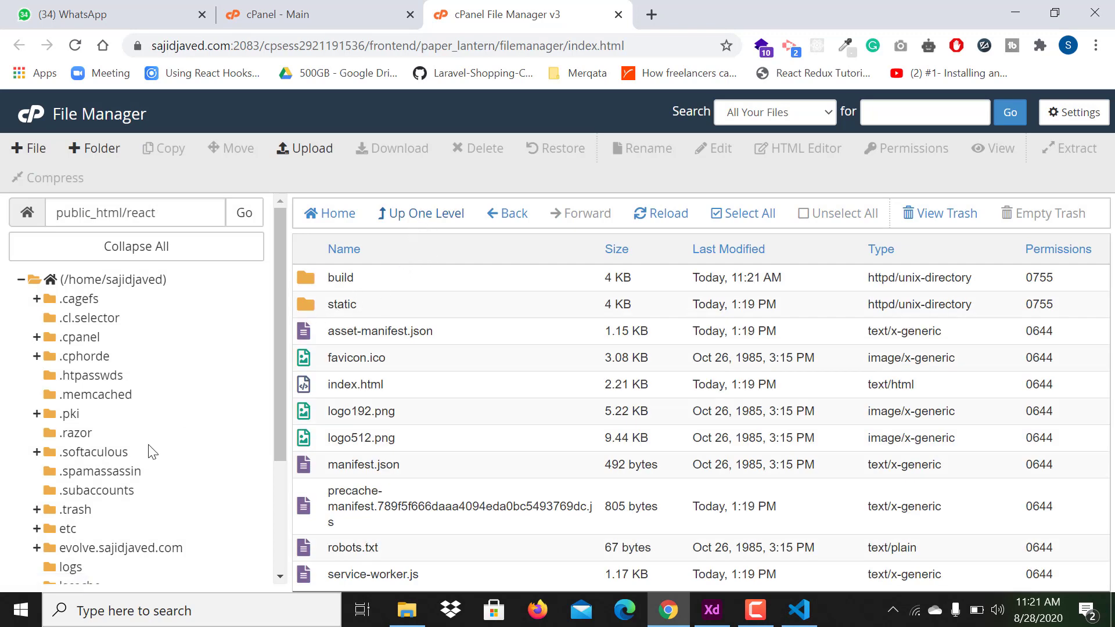
scroll(148, 453, down, 3)
Return to public_html/react, confirm build is empty, and delete it, skipping the trash
click(93, 477)
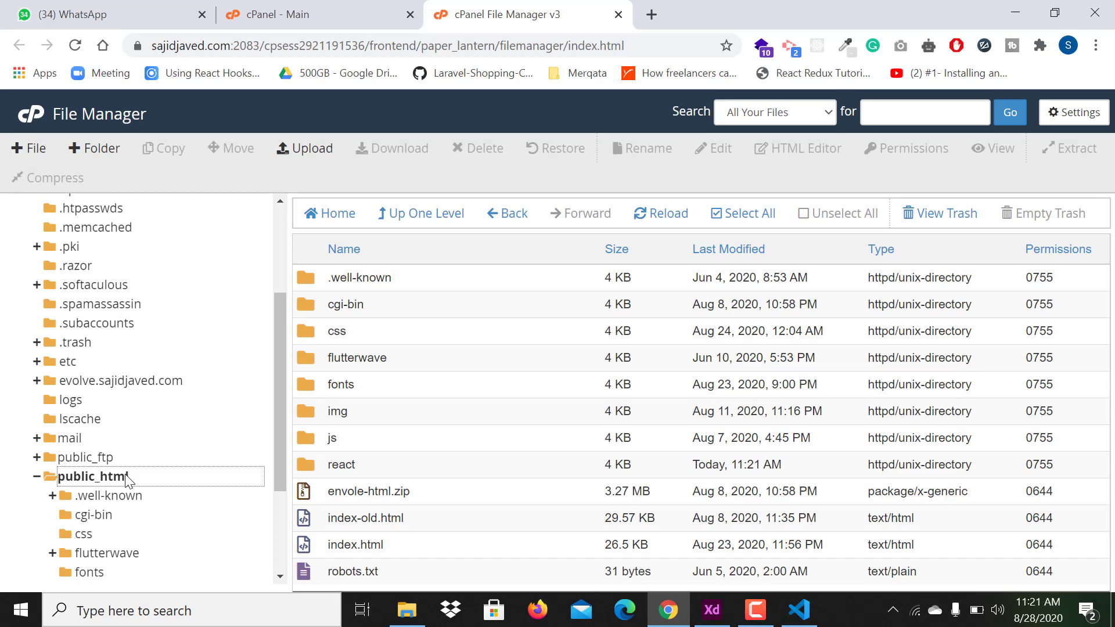
click(117, 479)
double_click(386, 473)
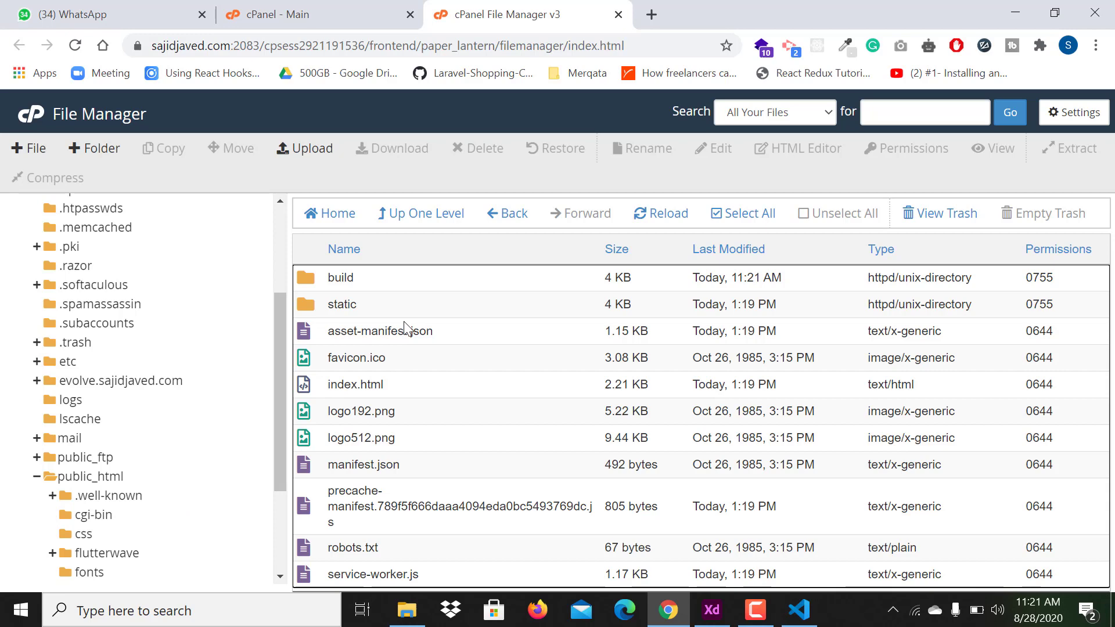
click(438, 278)
double_click(438, 276)
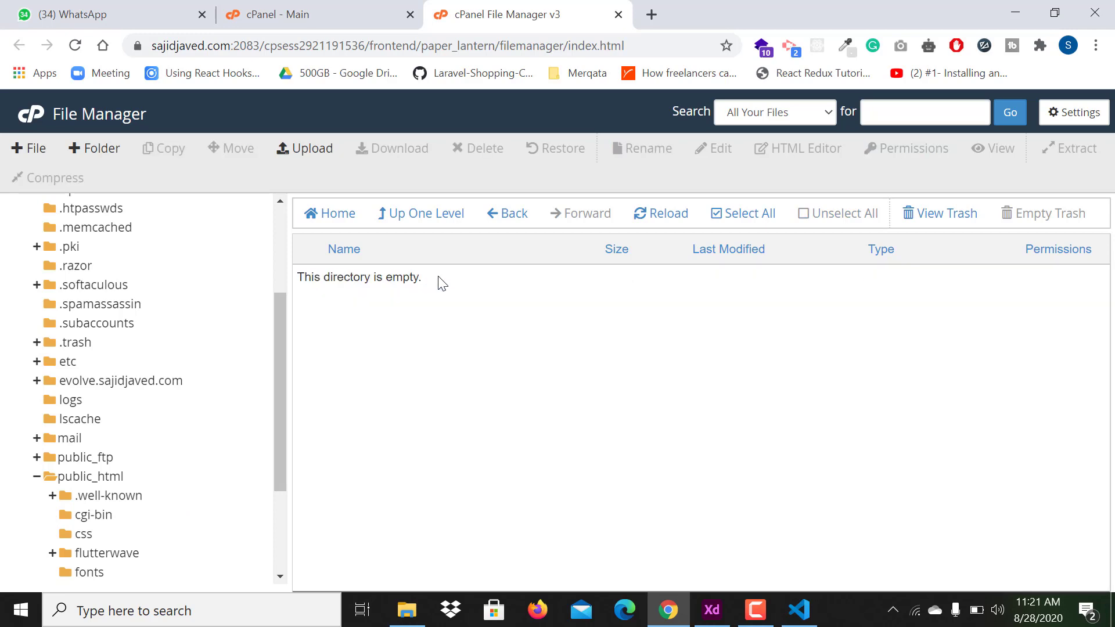
click(427, 213)
click(414, 287)
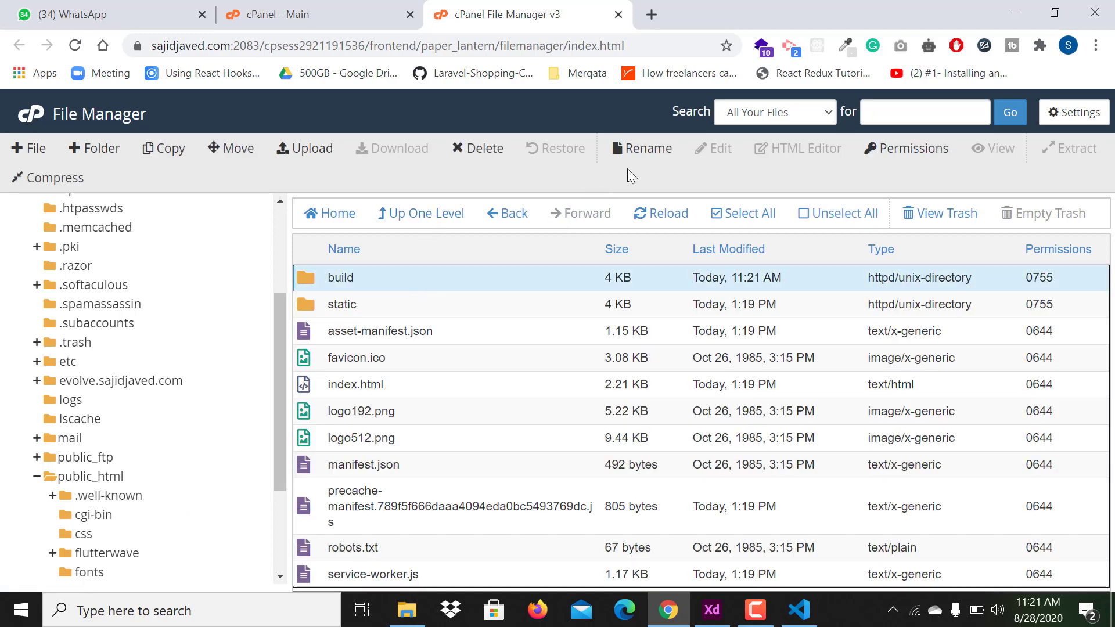
click(478, 149)
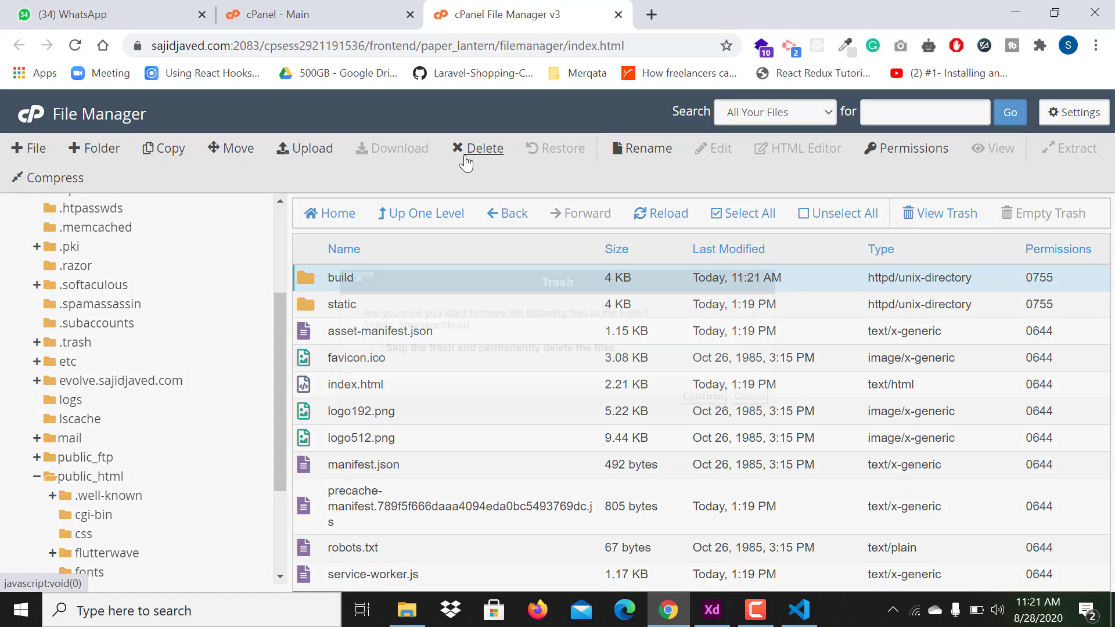
click(377, 347)
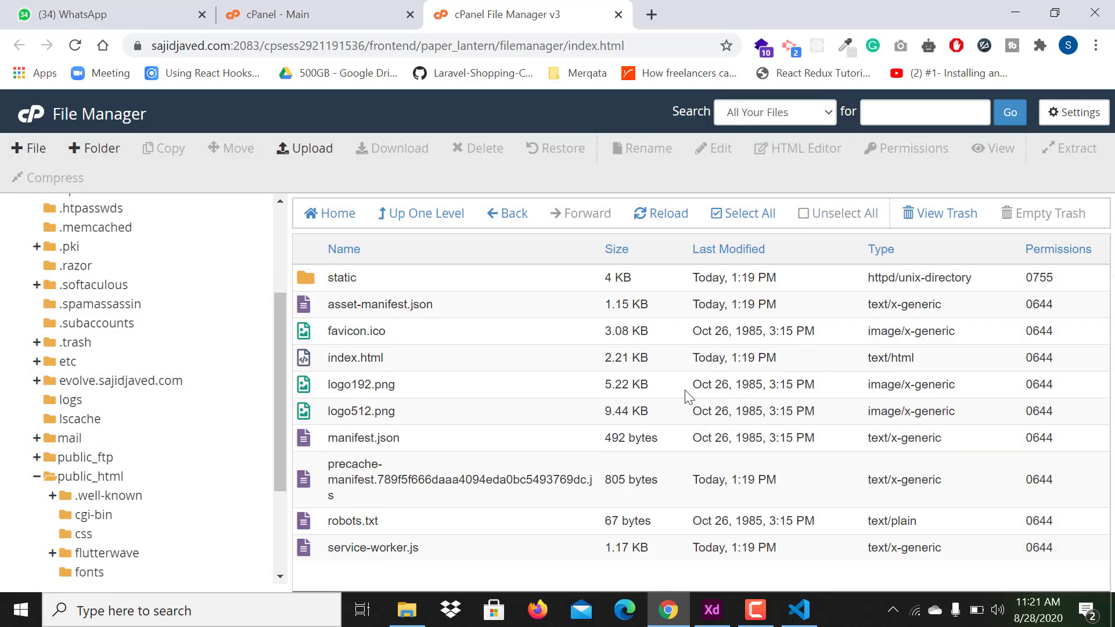
Load sajidjaved.com/react/ in a new Chrome tab
click(652, 14)
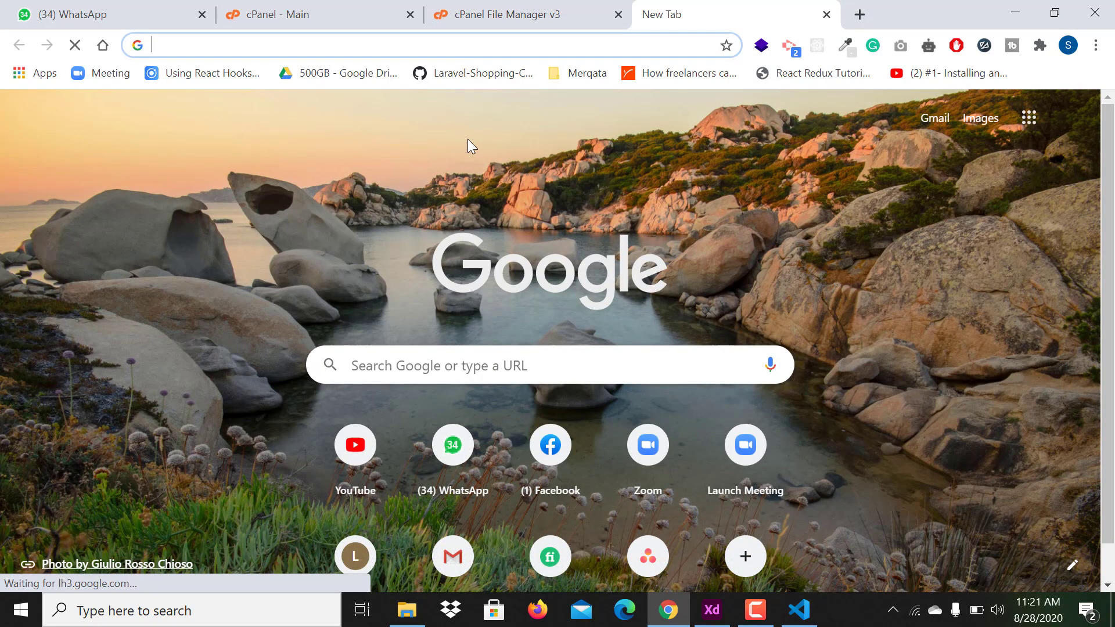
text(sajid)
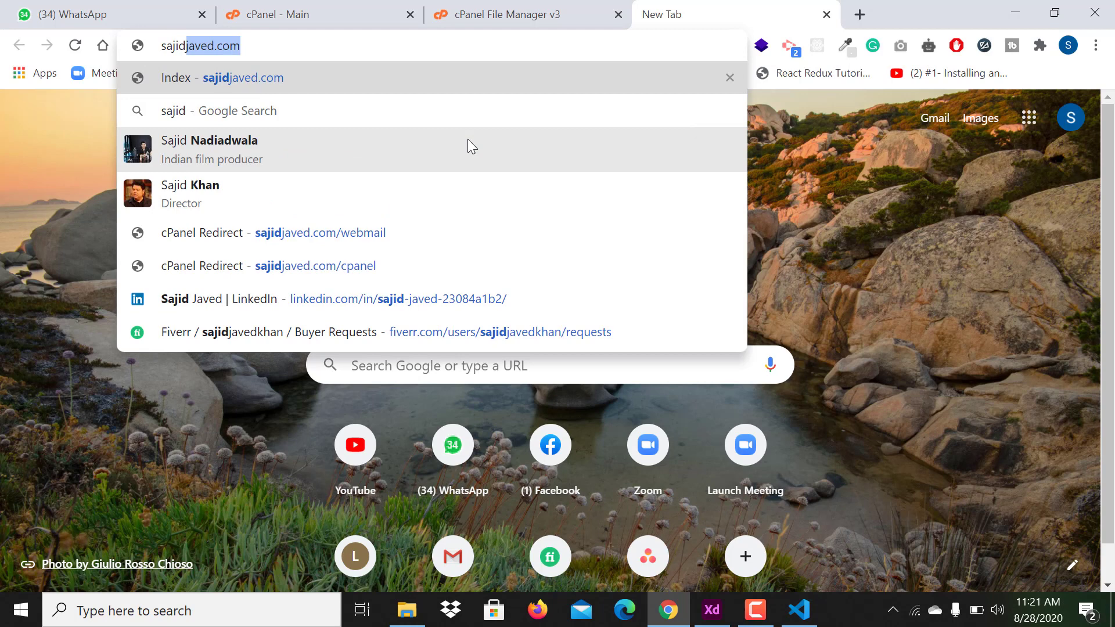
text(javed.com)
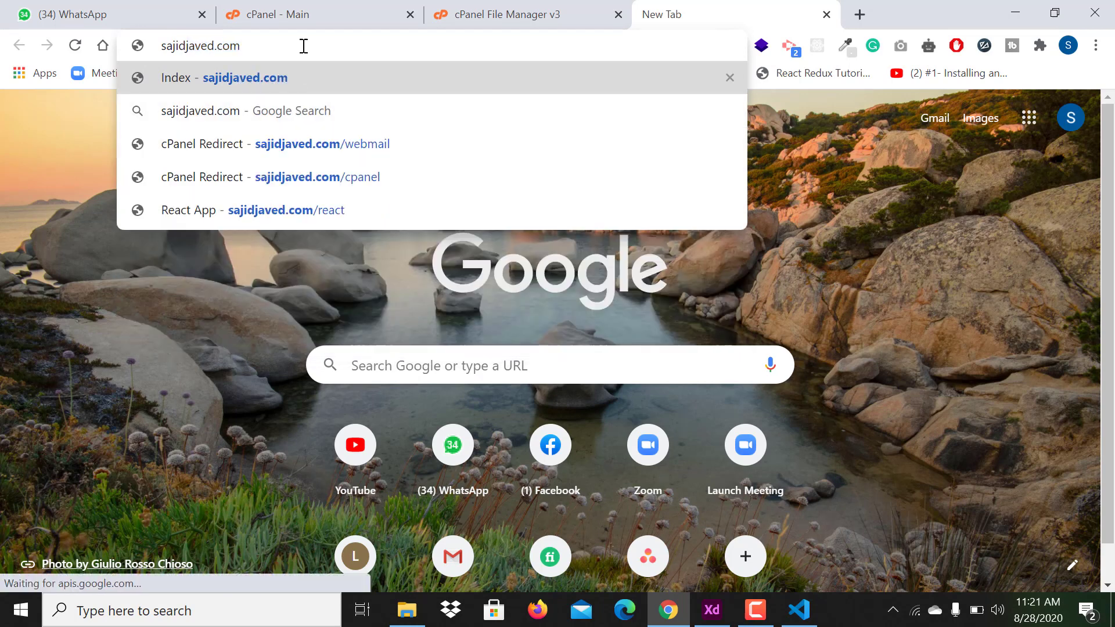
text(/react/)
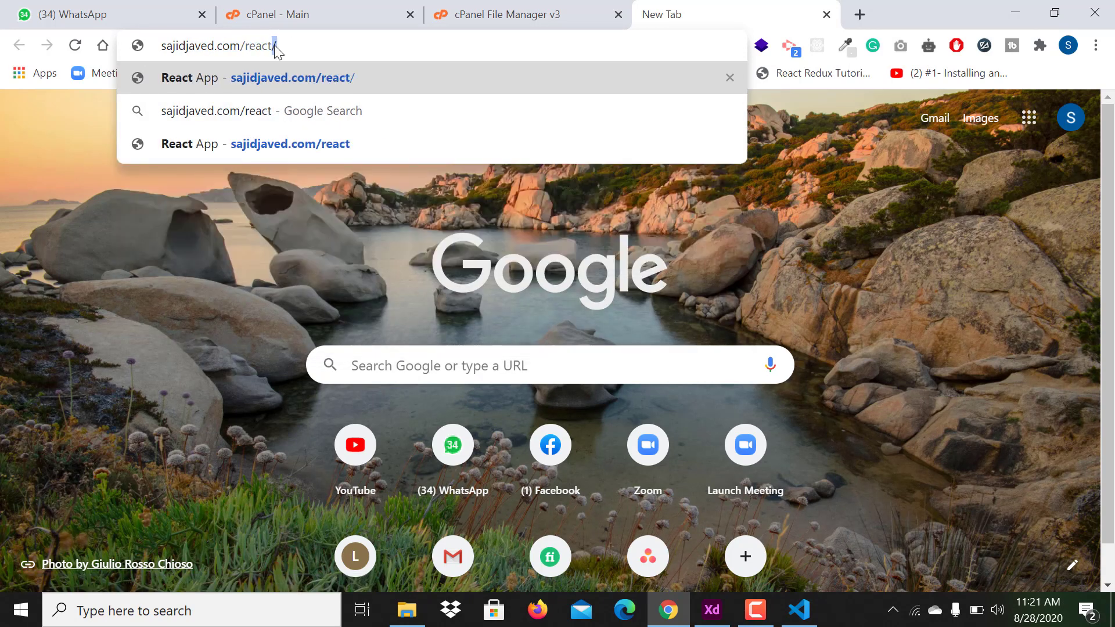
drag(247, 46, 273, 46)
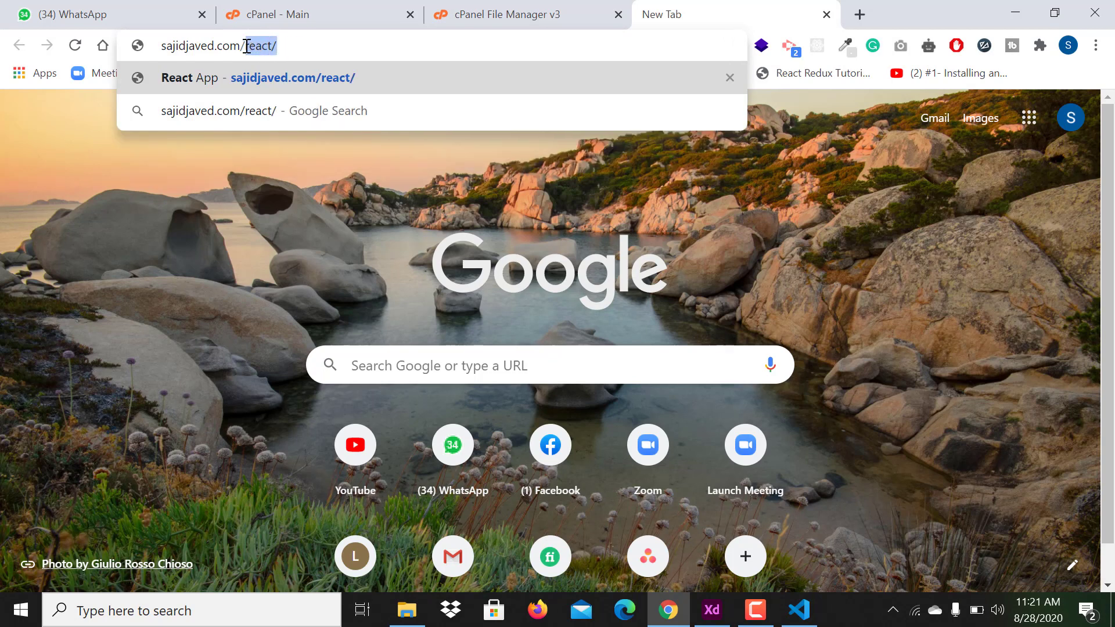
drag(279, 47, 184, 49)
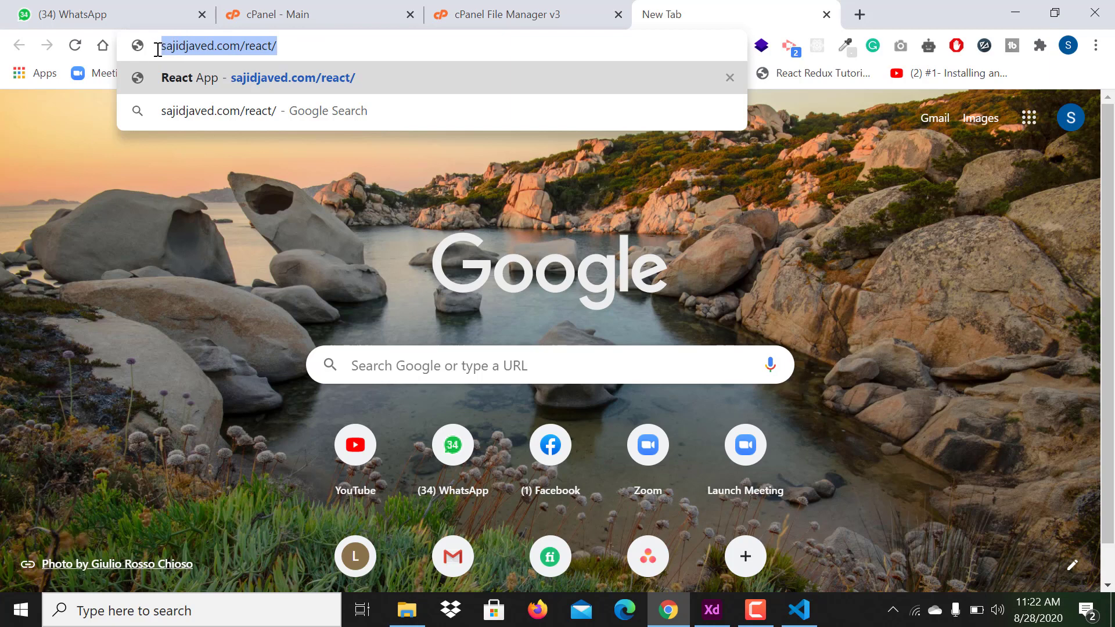
key(End)
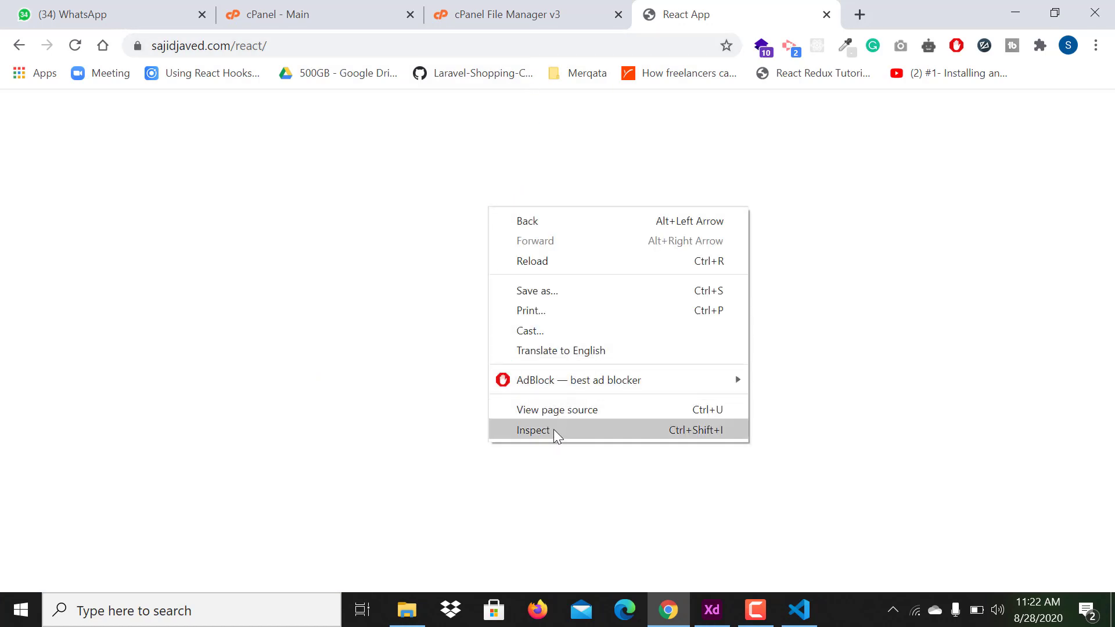
Inspect the blank page's console 404 errors and check the homepage setting in package.json
click(556, 433)
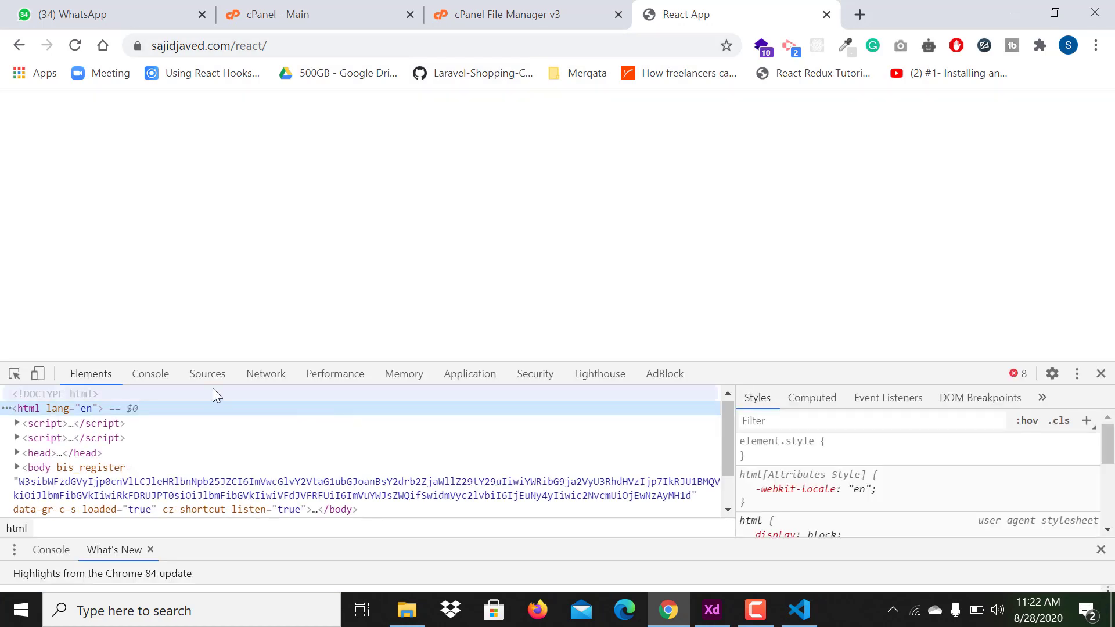
click(150, 373)
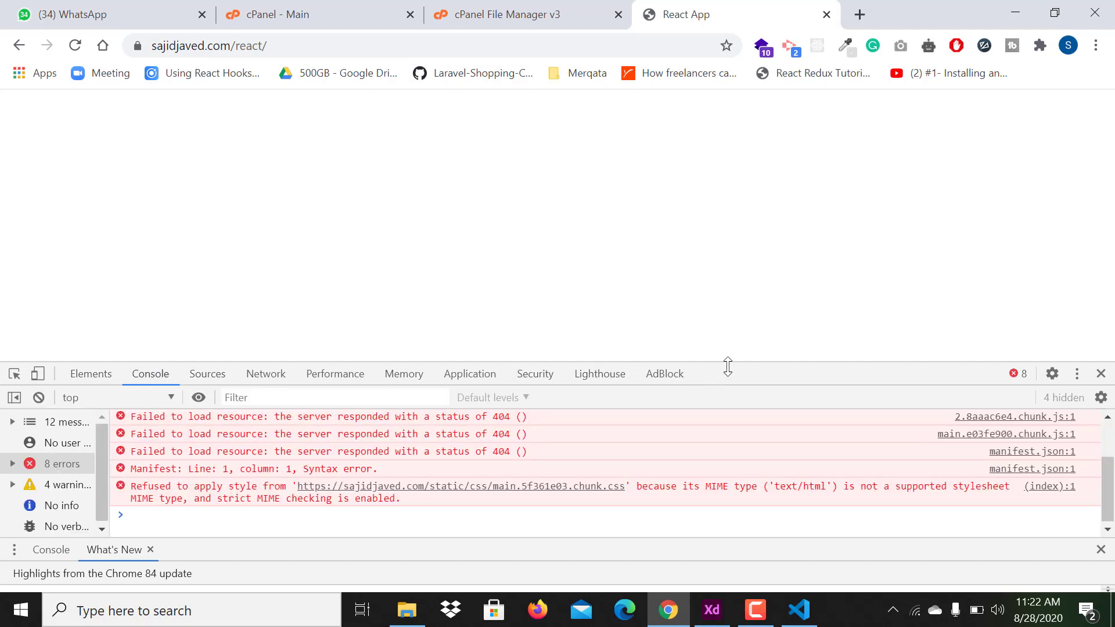
drag(728, 366, 718, 207)
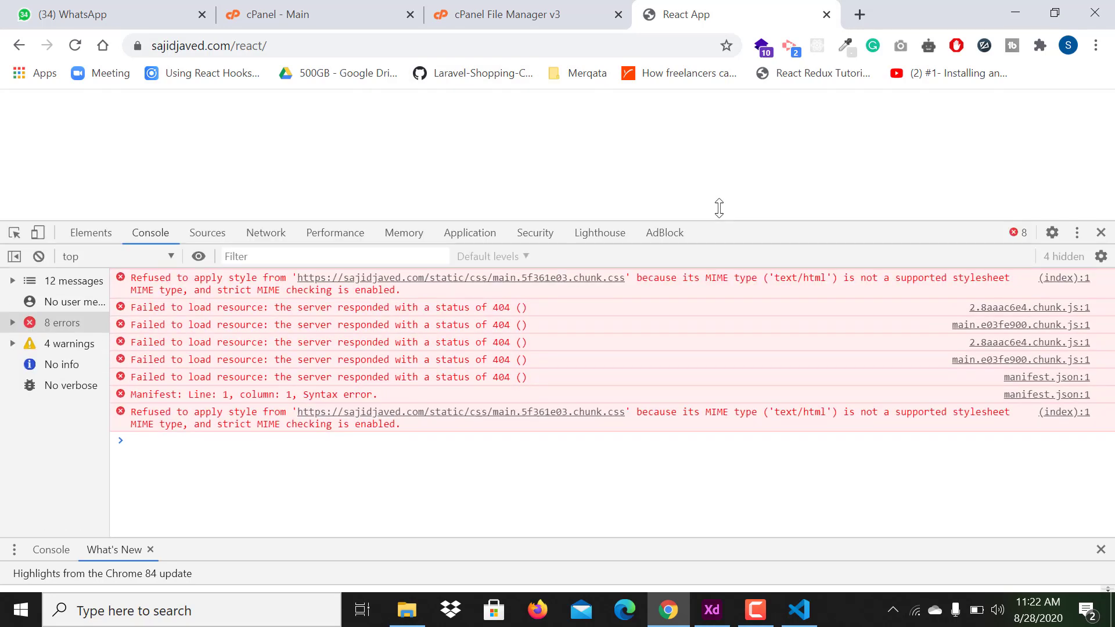
click(798, 609)
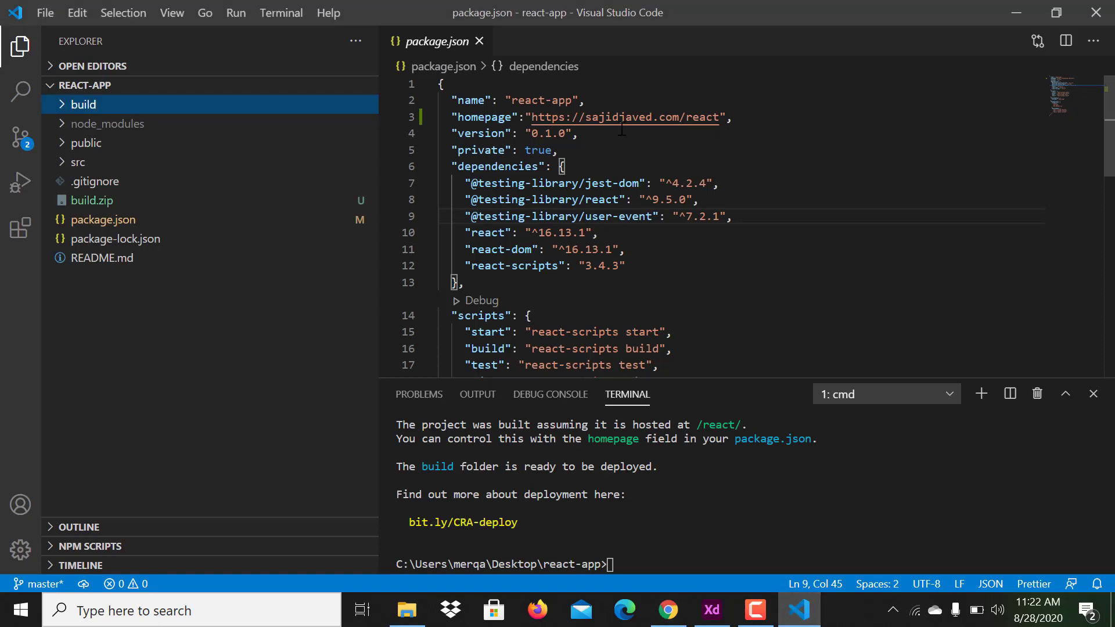
click(668, 610)
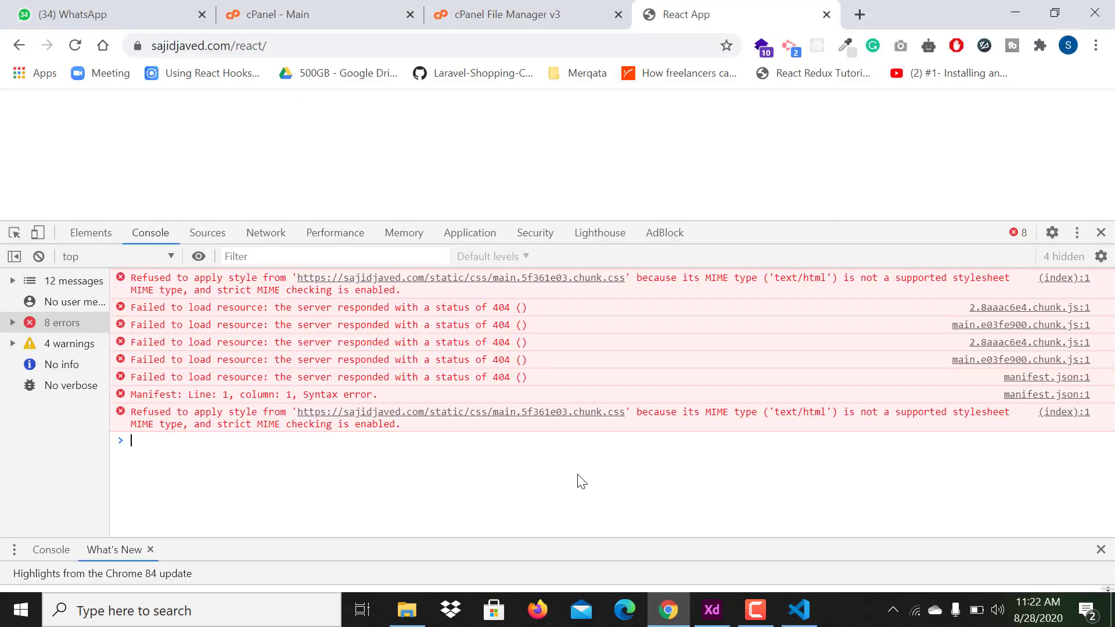
Empty the cache and hard reload the /react page, then reopen DevTools
right_click(73, 40)
click(128, 114)
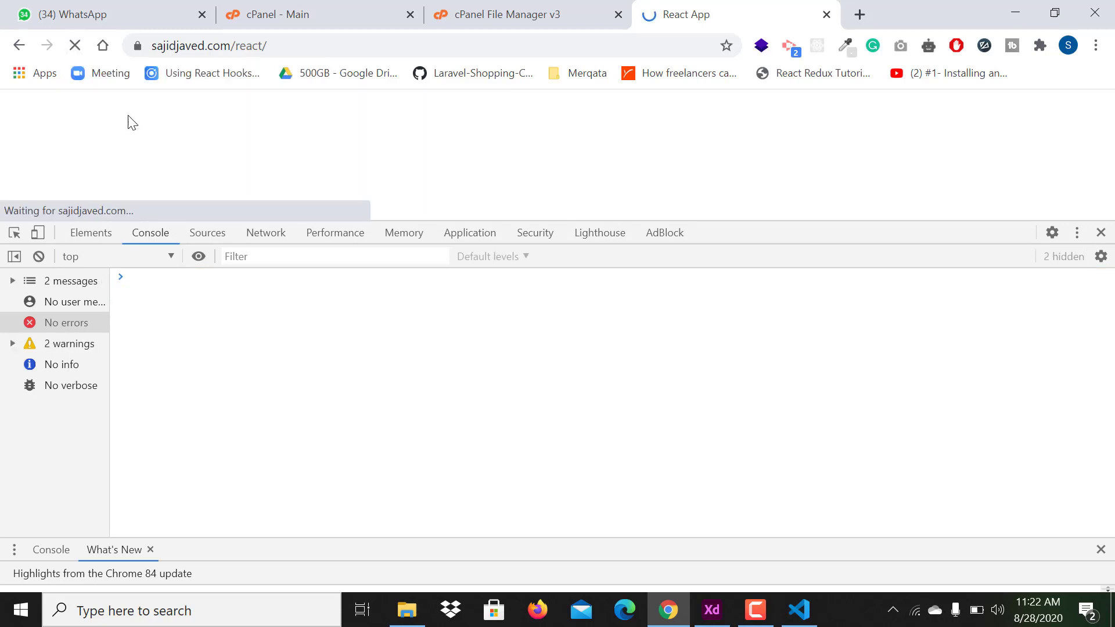
click(1101, 232)
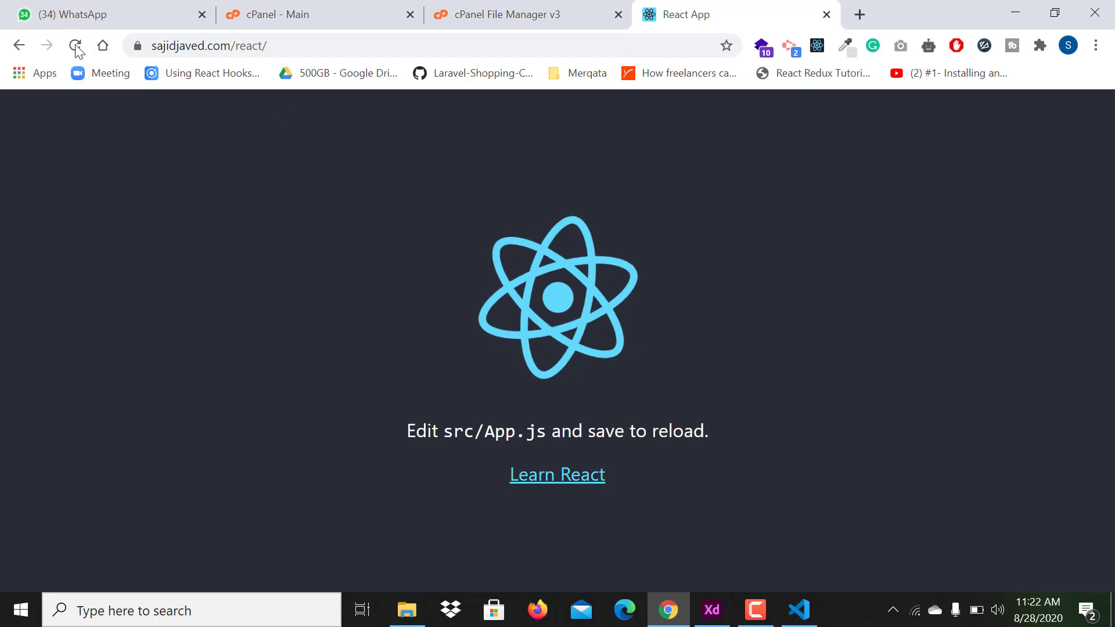
right_click(346, 194)
click(391, 419)
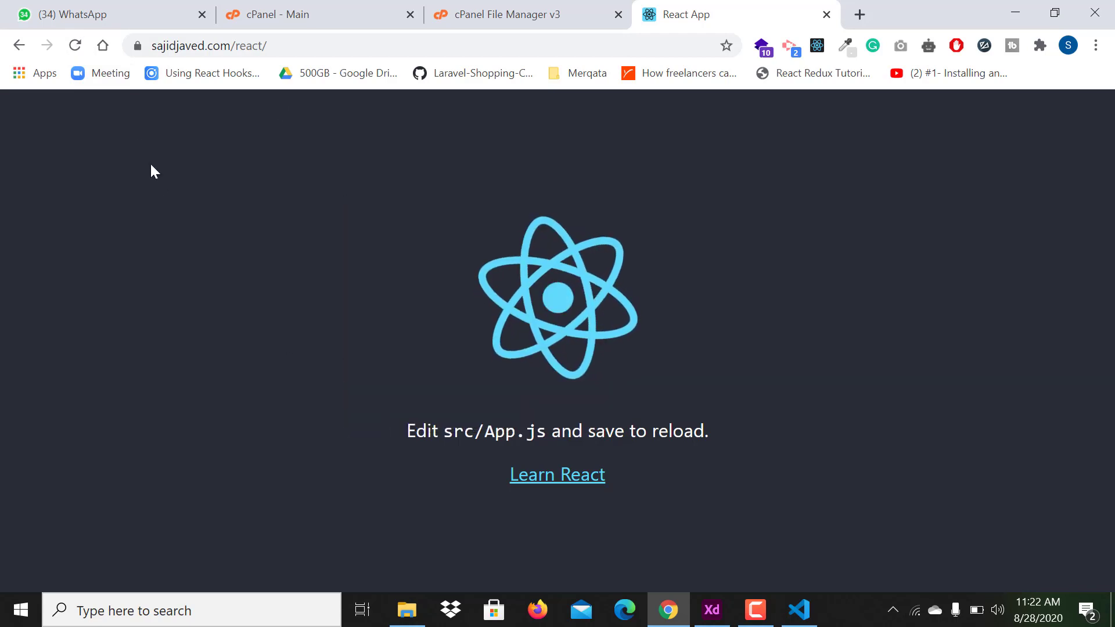
right_click(75, 46)
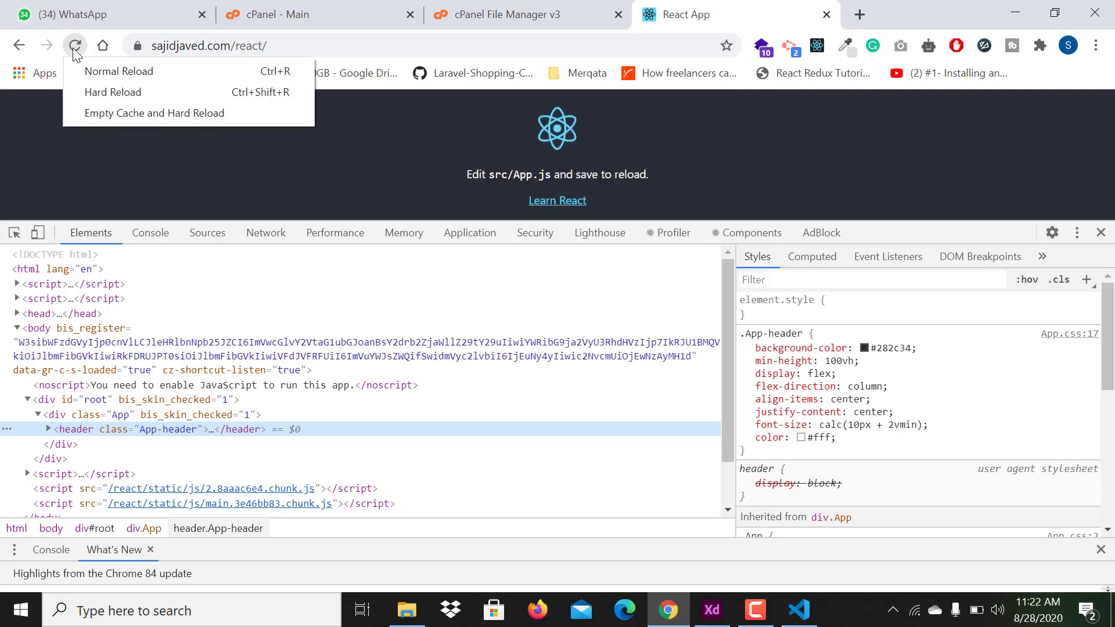
click(1101, 233)
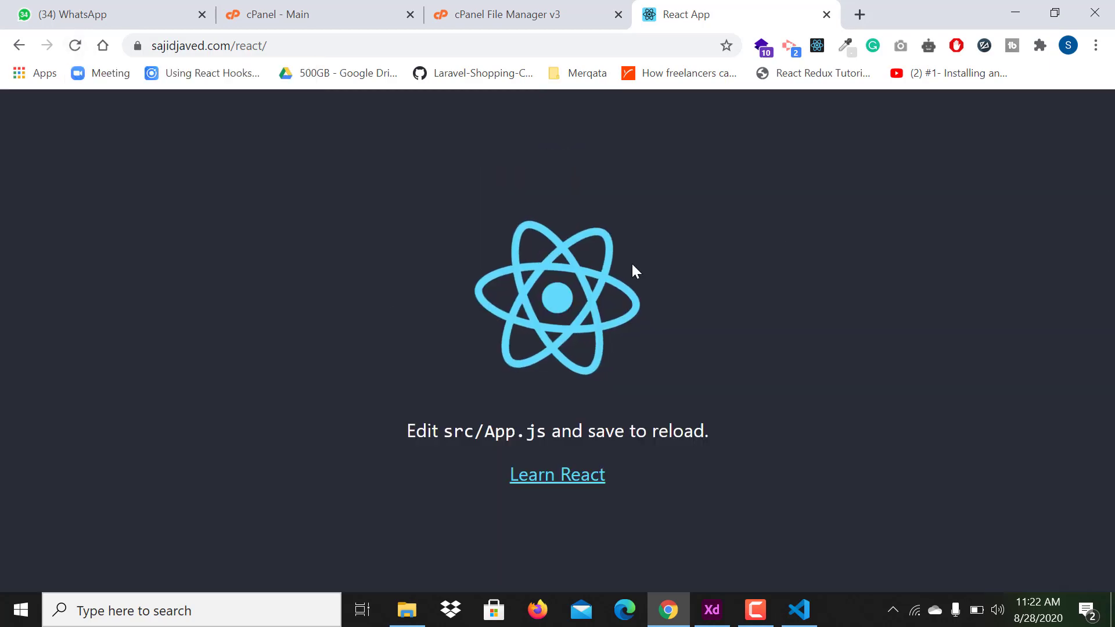
Repeat the empty-cache hard reload with DevTools open, then close DevTools
right_click(390, 289)
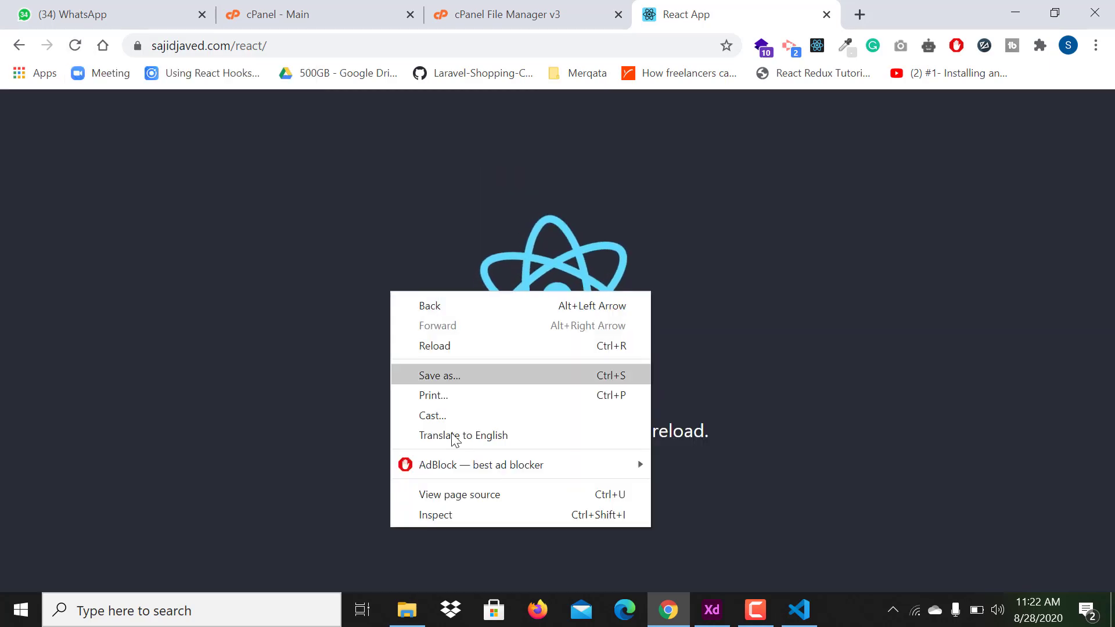
click(452, 514)
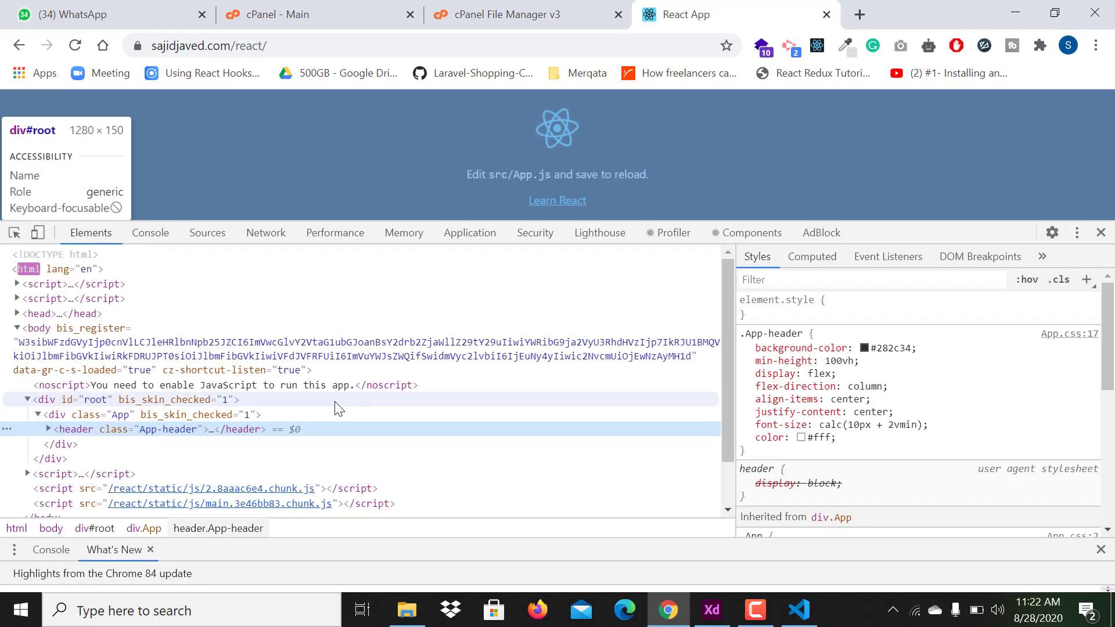
right_click(76, 45)
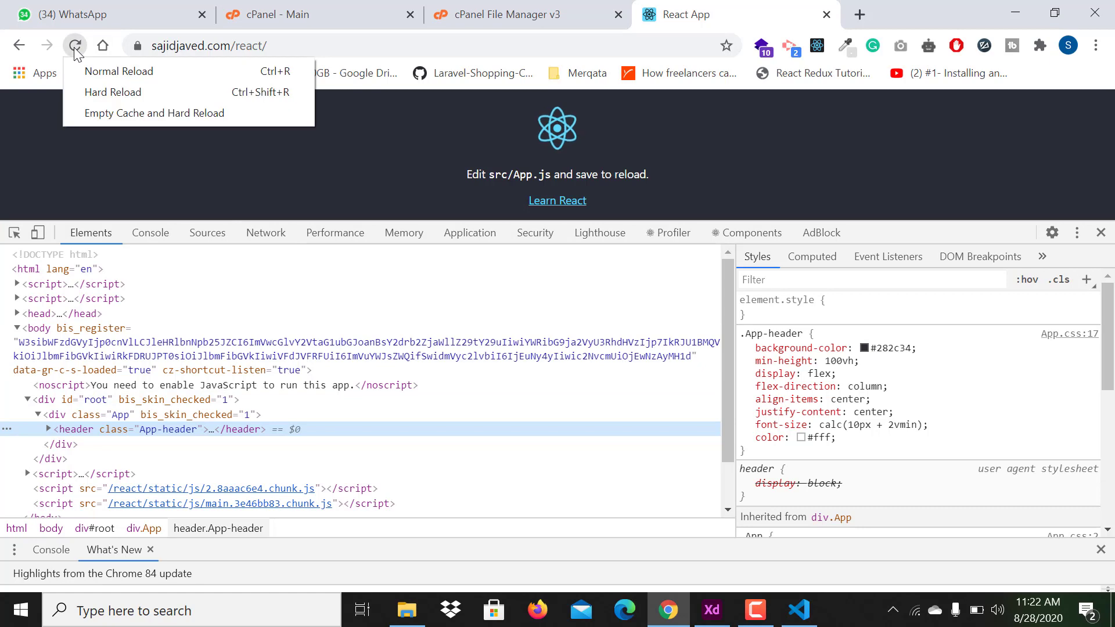
click(127, 114)
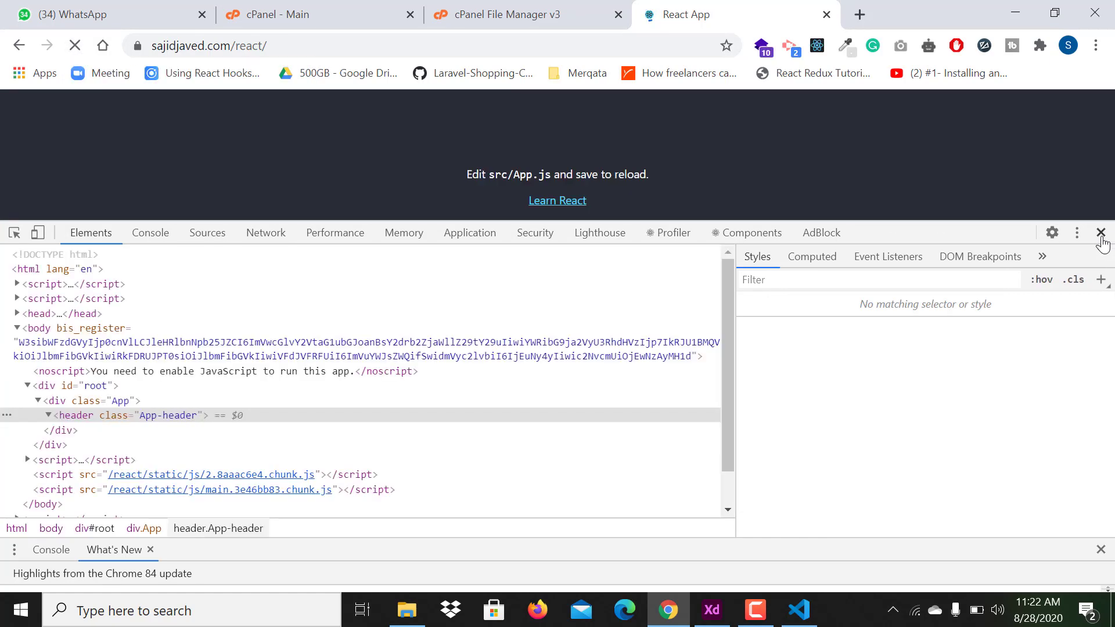
click(1100, 232)
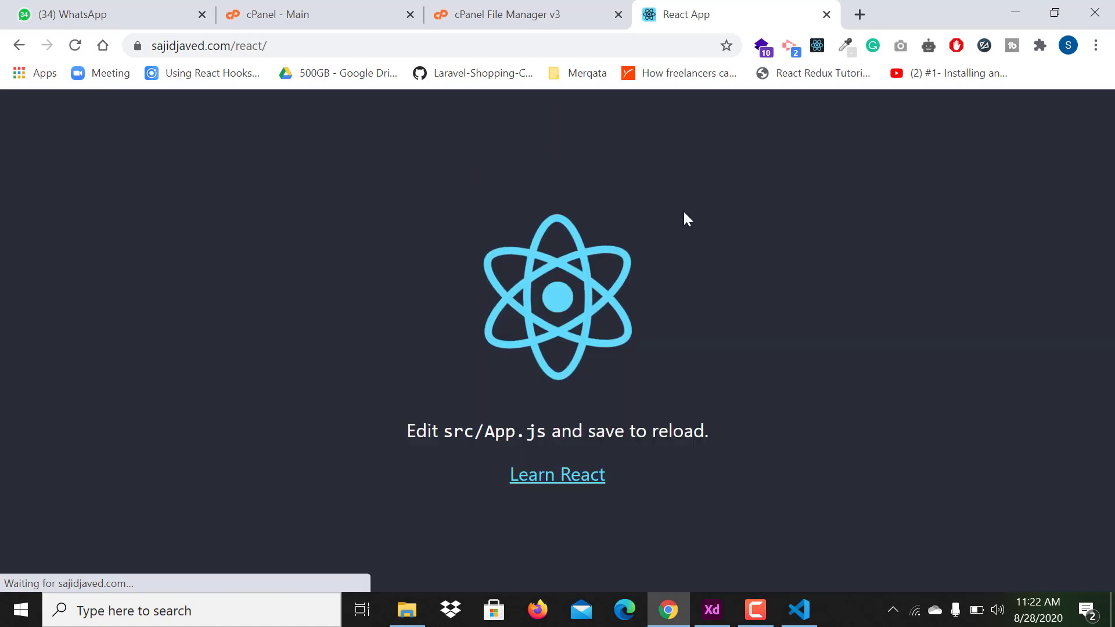
Select the 'Edit src/App.js' line on the now-rendered React starter page
drag(402, 431, 733, 432)
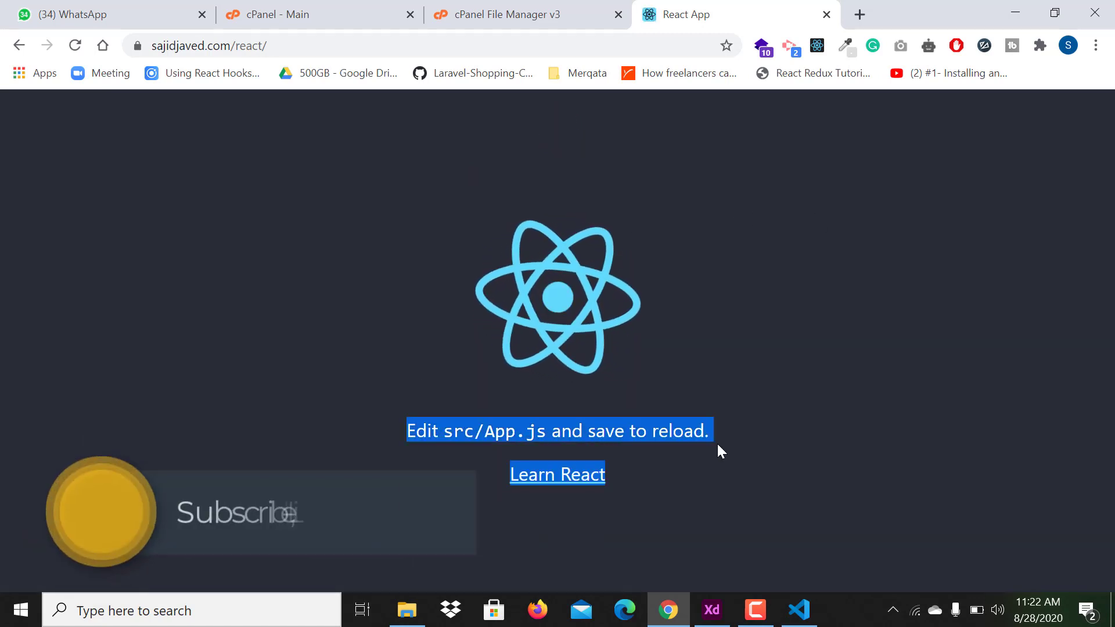
click(675, 455)
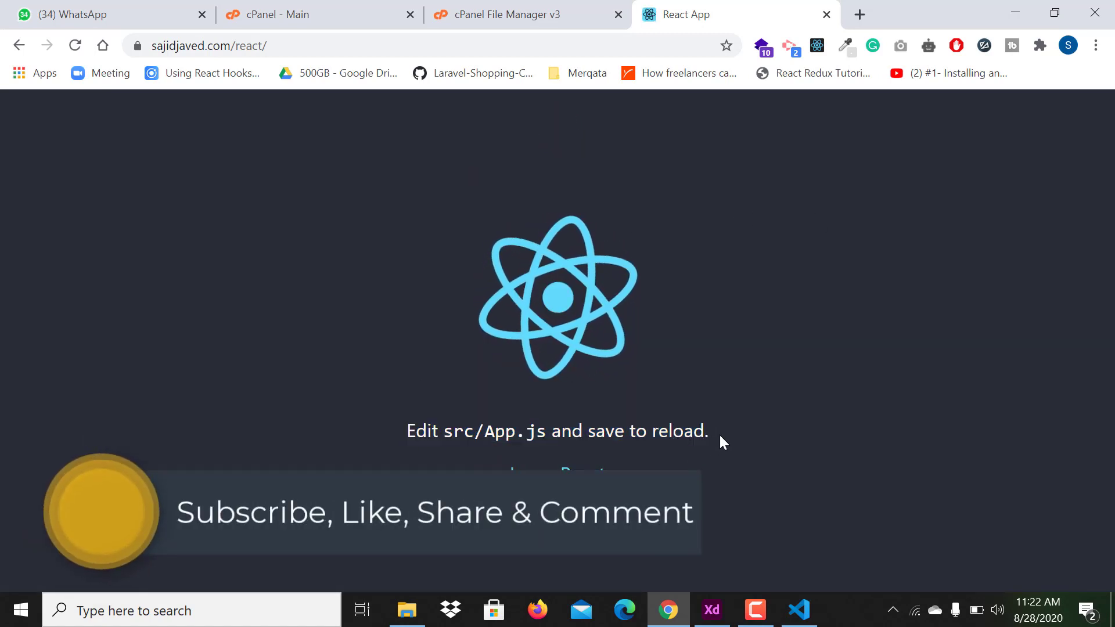
drag(406, 431, 712, 431)
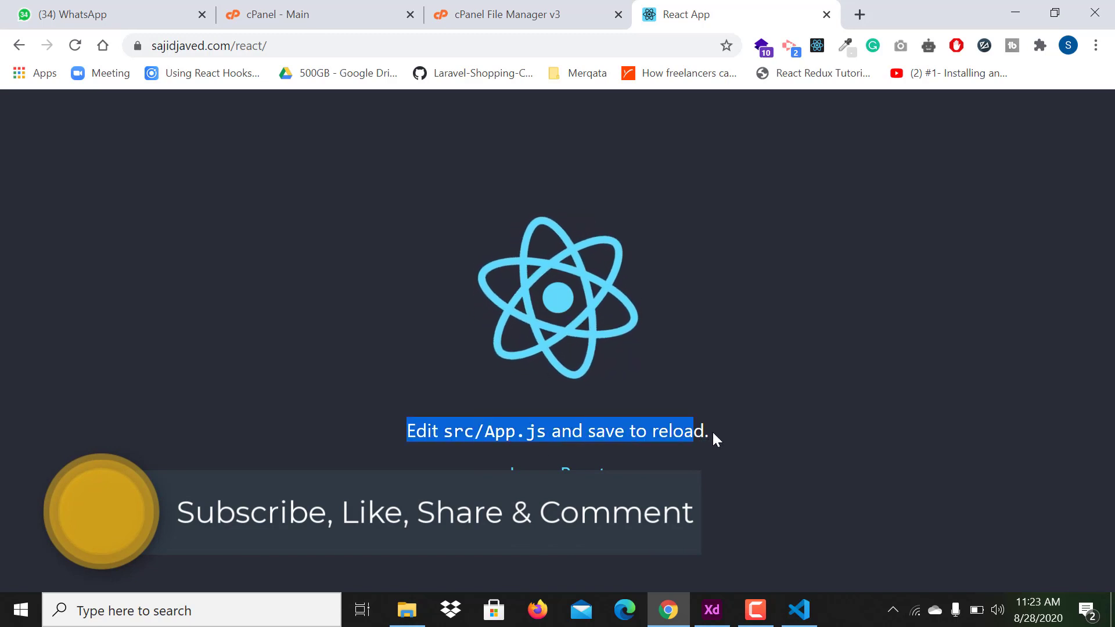
click(277, 15)
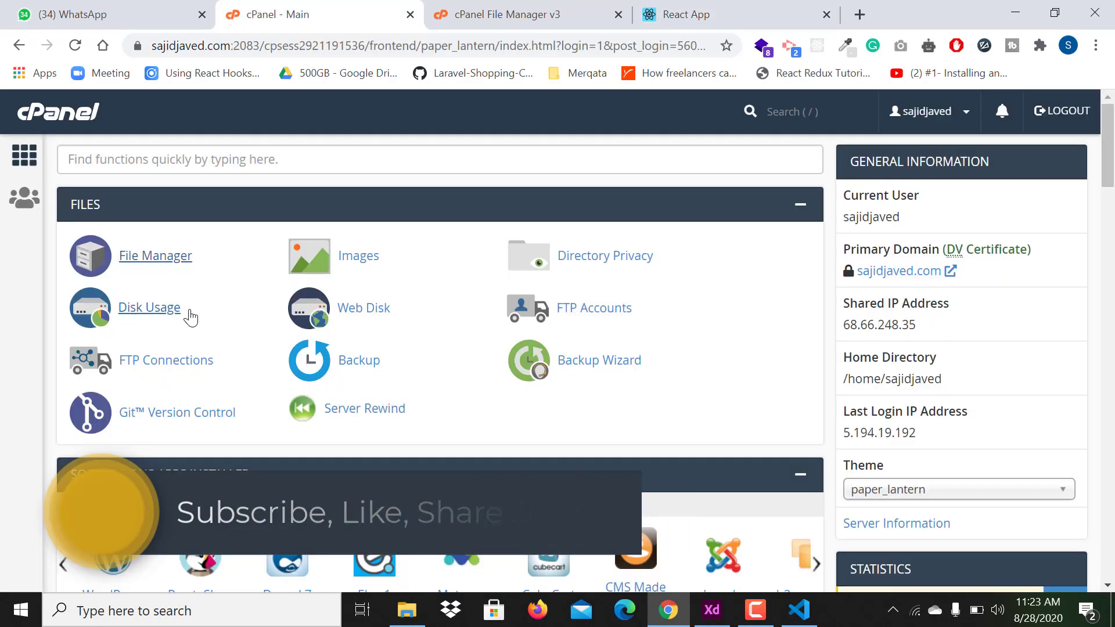